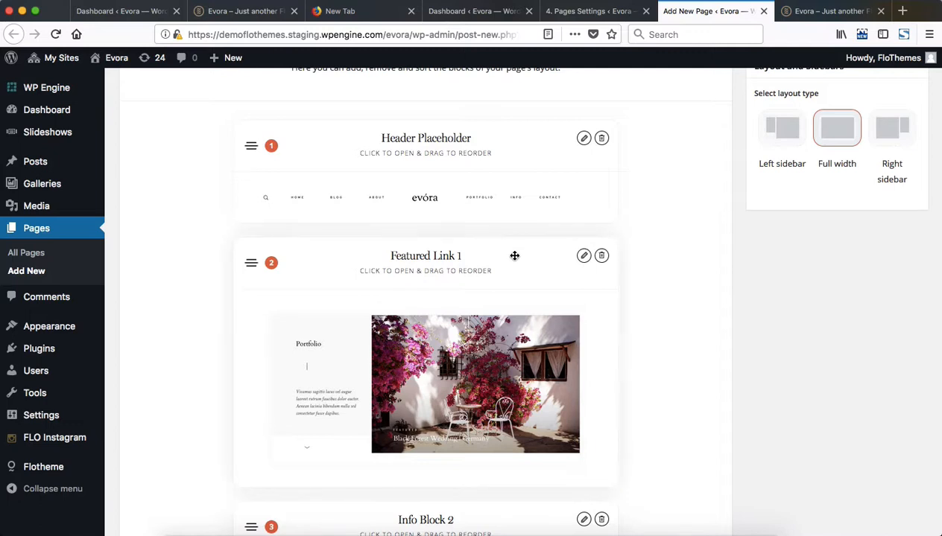
# Step: Open the Featured Link 1 block's settings and review its Specific options for the left and right areas
pyautogui.click(583, 255)
pyautogui.scroll(-3, 302, 290)
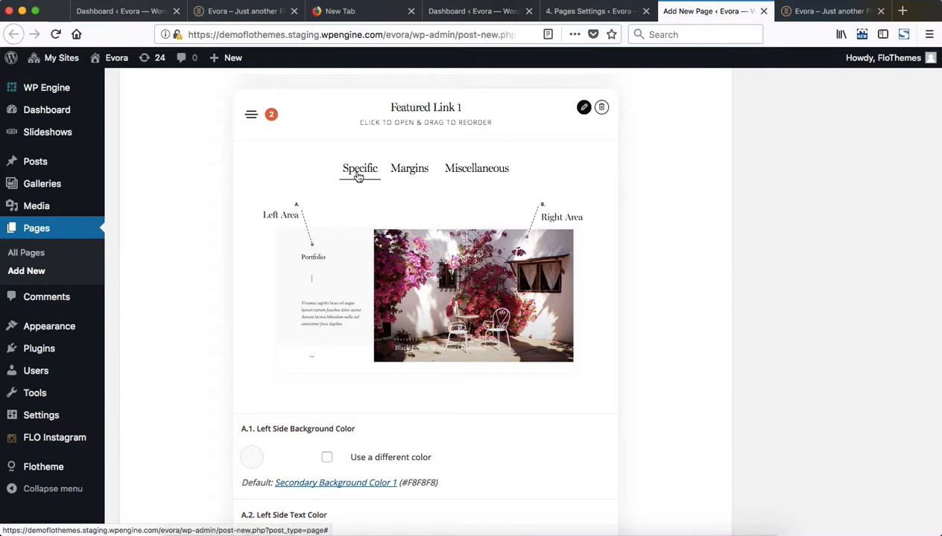
pyautogui.scroll(-3, 305, 210)
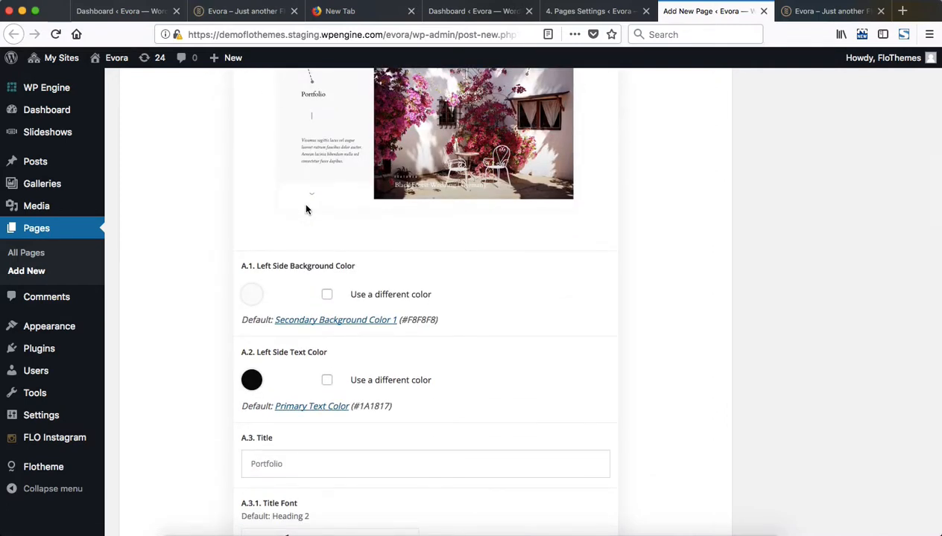
pyautogui.scroll(2, 460, 178)
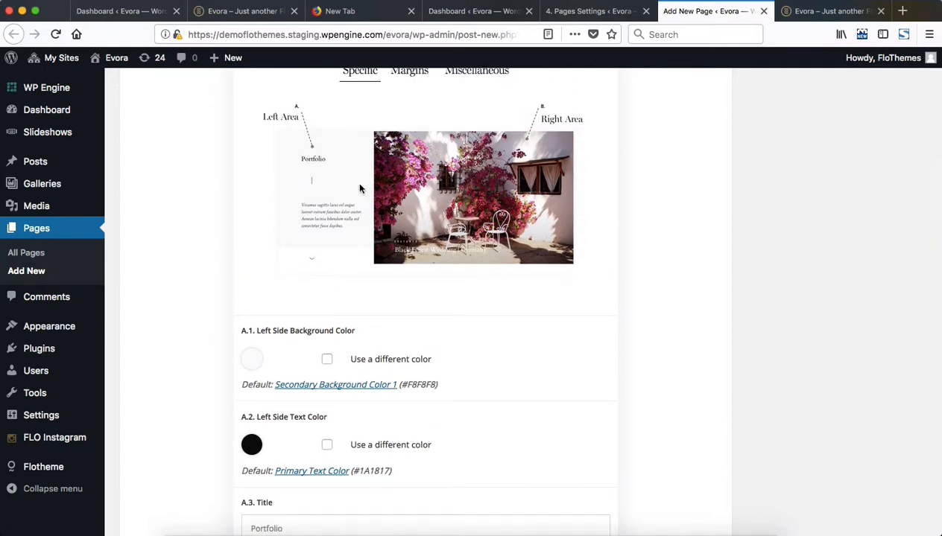
pyautogui.scroll(3, 439, 274)
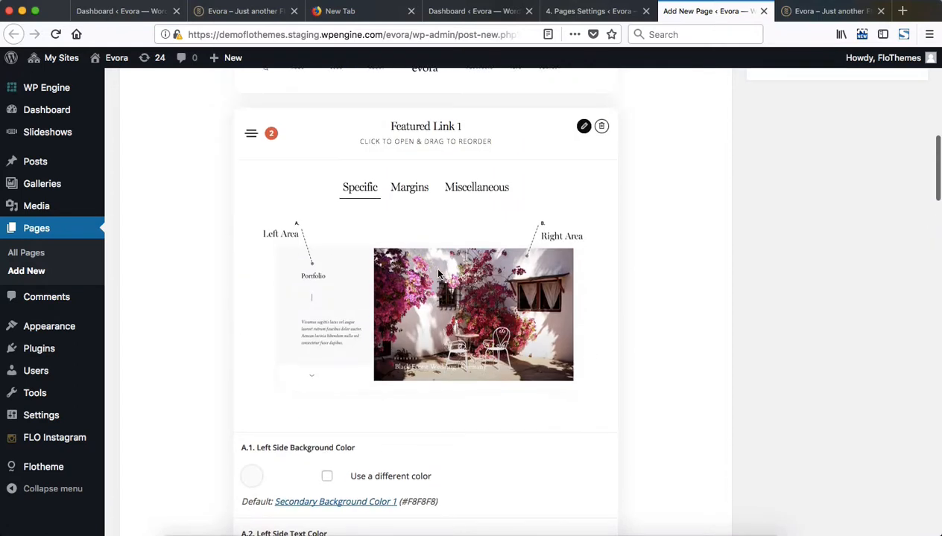
# Step: Review the desktop and mobile margin corrections of the Featured Link 1 block
pyautogui.click(416, 194)
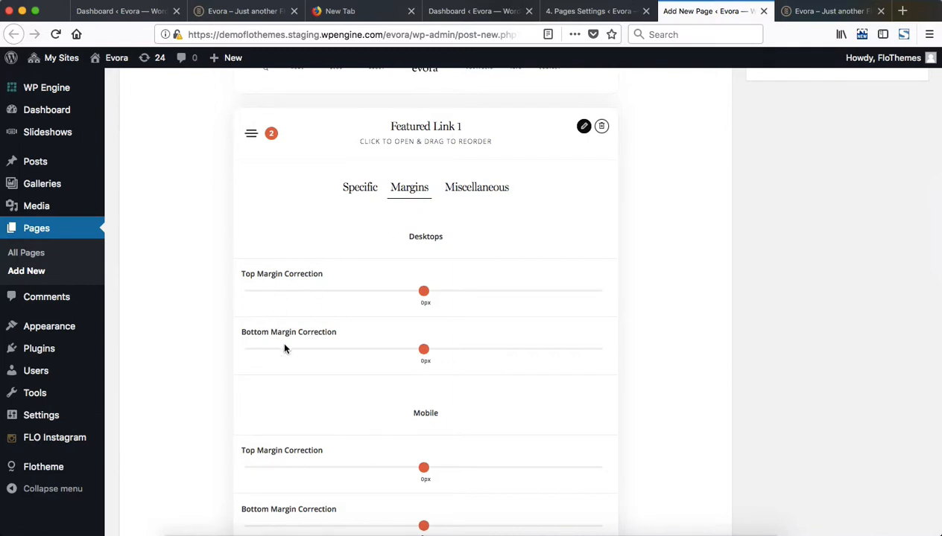
pyautogui.scroll(-3, 423, 339)
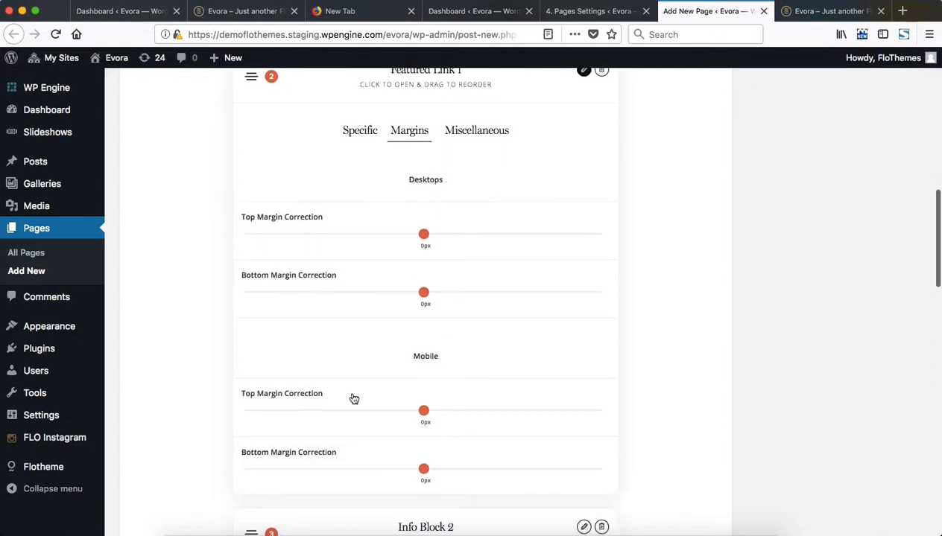
pyautogui.scroll(-3, 444, 351)
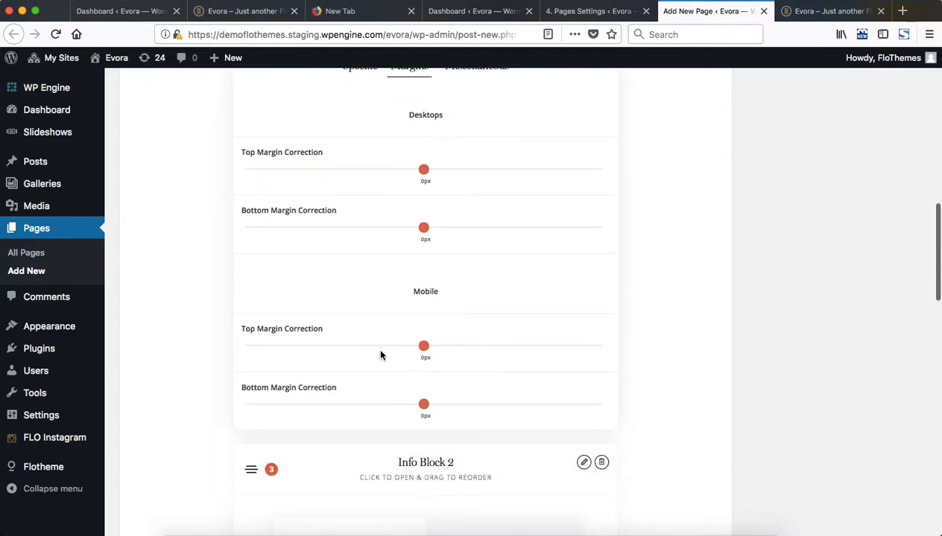
pyautogui.scroll(6, 403, 336)
# Step: Review the Featured Link 1 block's Miscellaneous options for visibility, block ID, block classes and background color
pyautogui.click(459, 195)
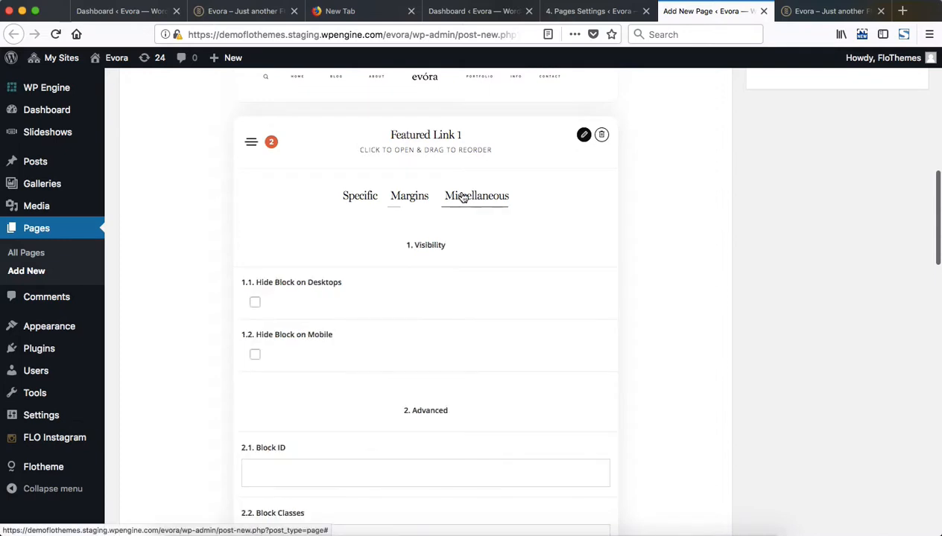
pyautogui.scroll(-3, 412, 248)
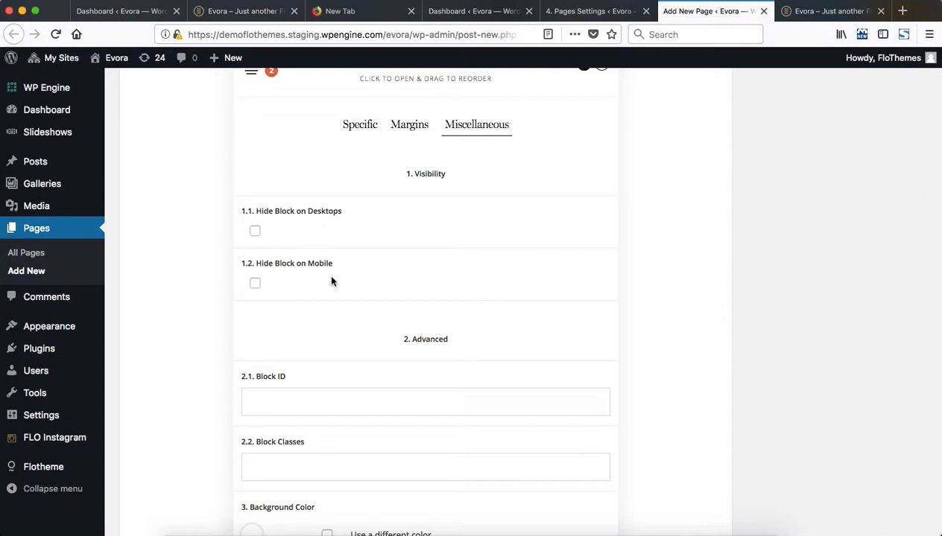
pyautogui.scroll(-4, 332, 282)
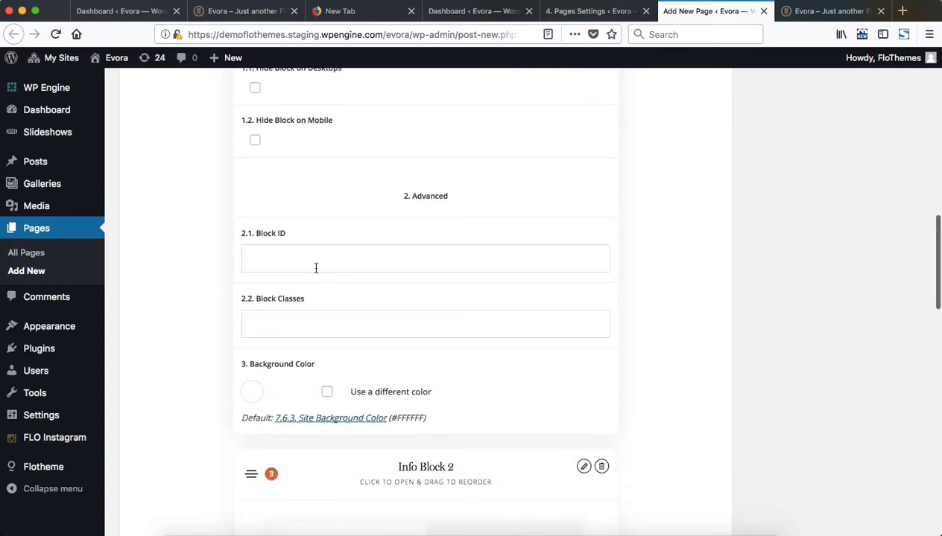
pyautogui.click(312, 266)
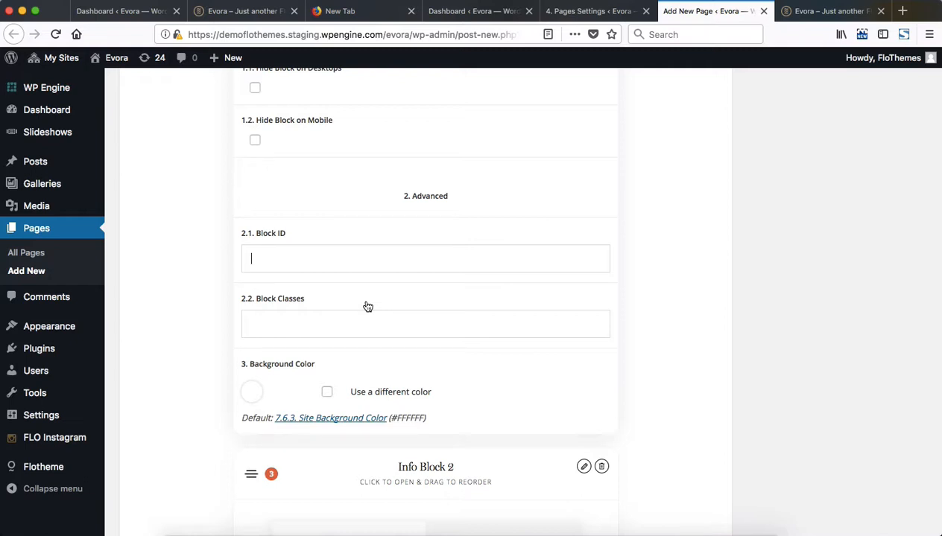
pyautogui.scroll(-3, 367, 307)
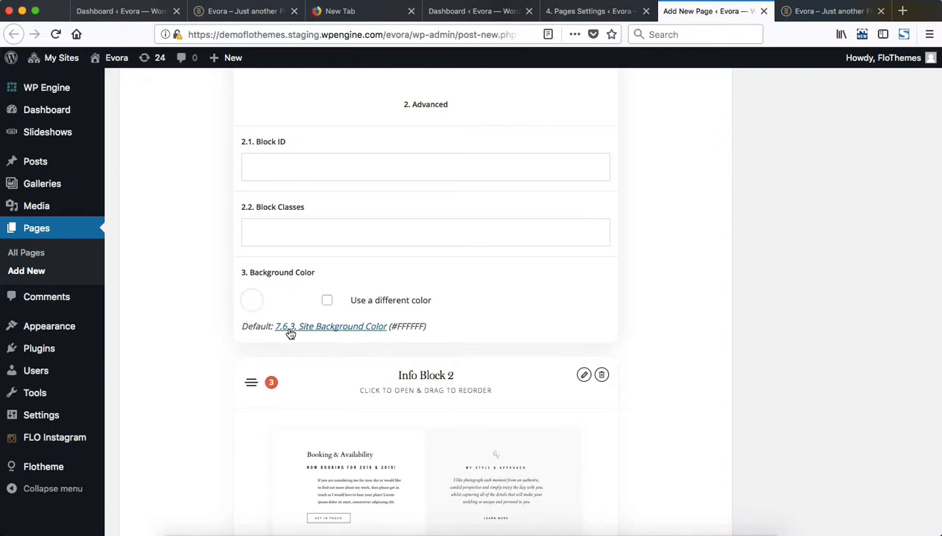
pyautogui.scroll(10, 482, 319)
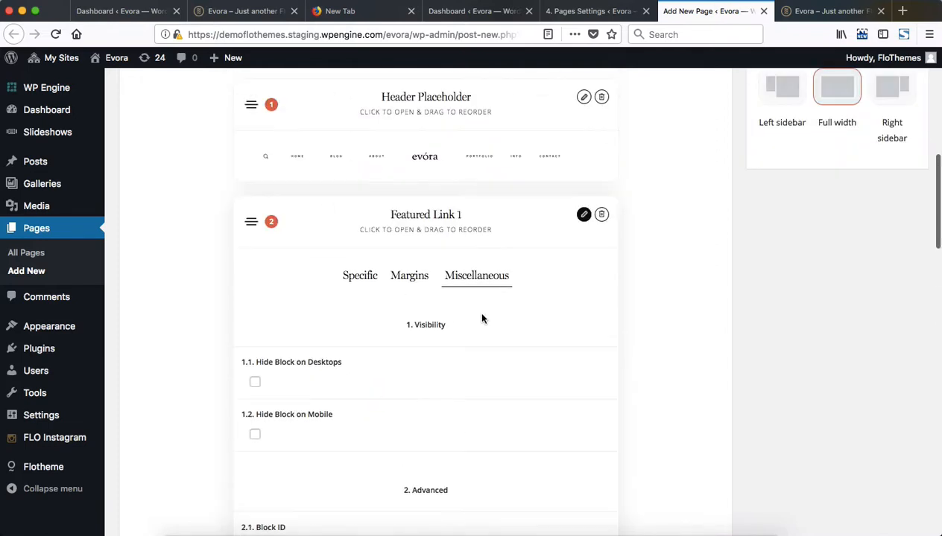
# Step: Collapse the Featured Link 1 block's settings and publish the new page
pyautogui.click(517, 218)
pyautogui.scroll(10, 704, 336)
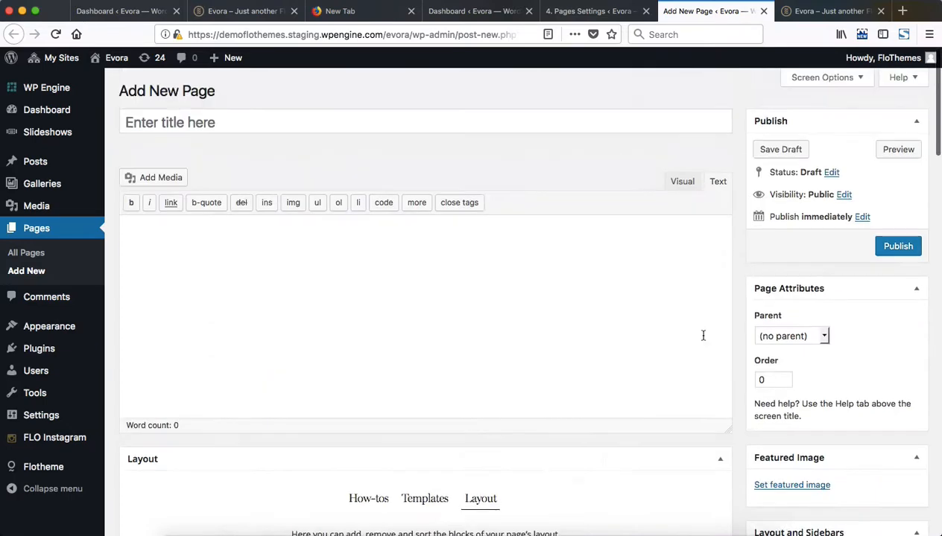
pyautogui.click(899, 252)
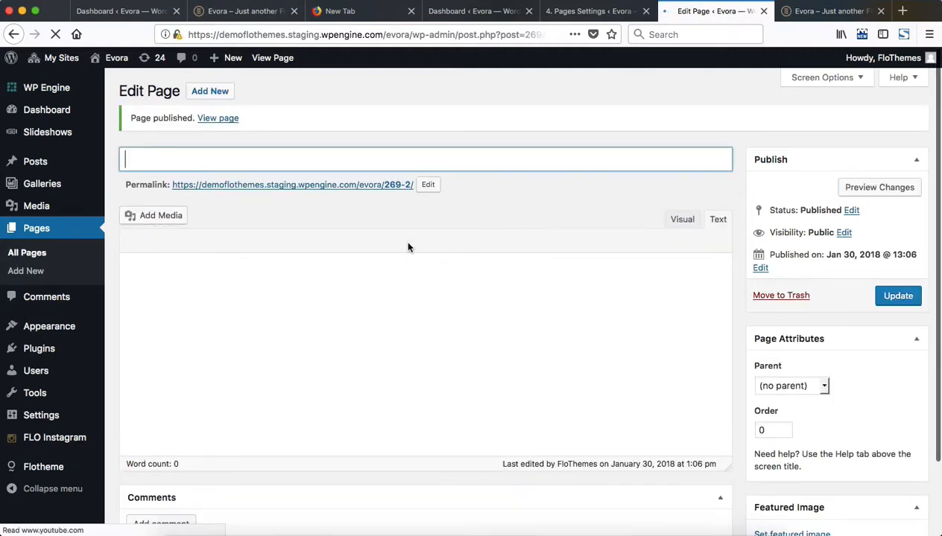
pyautogui.scroll(-2, 406, 244)
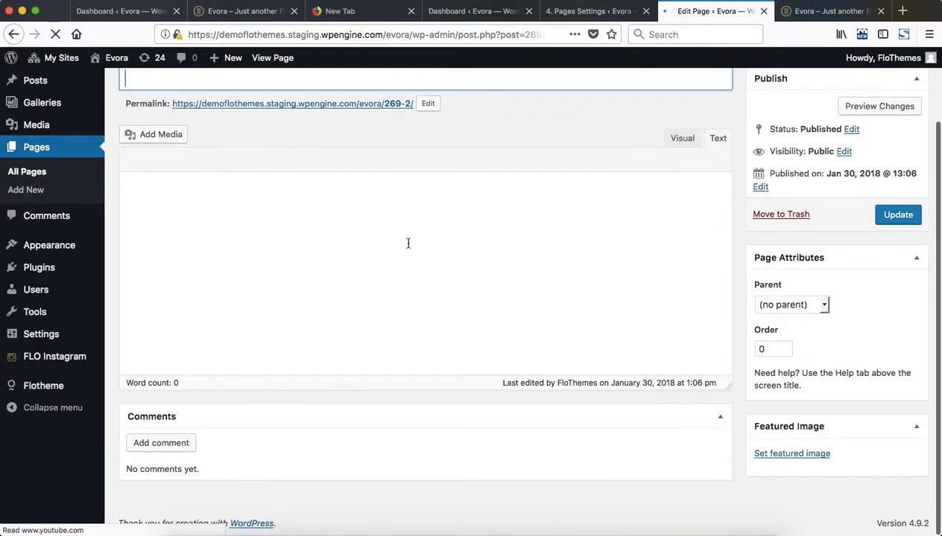
pyautogui.scroll(2, 555, 232)
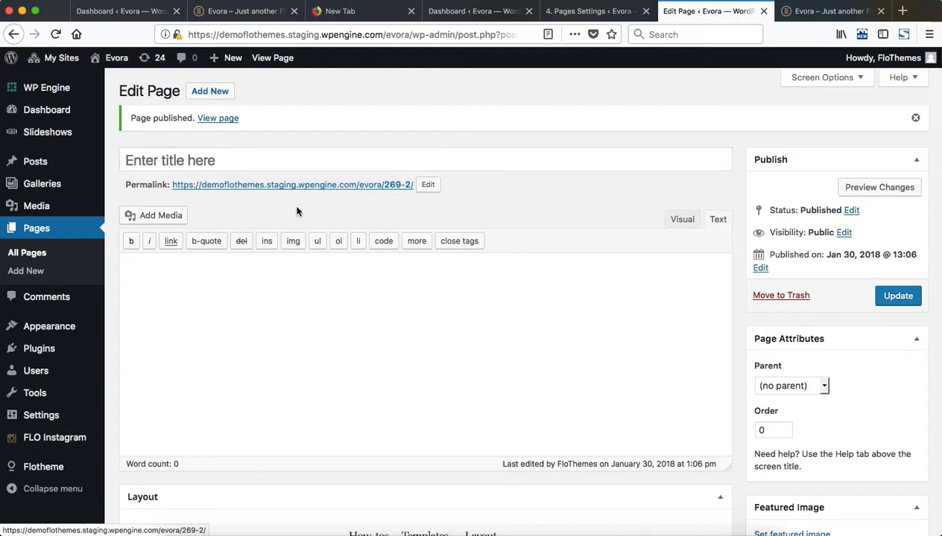
# Step: Open the published page from its permalink in a new browser tab and examine how its blocks are laid out
pyautogui.keyDown('super'); pyautogui.click(272, 185); pyautogui.keyUp('super')
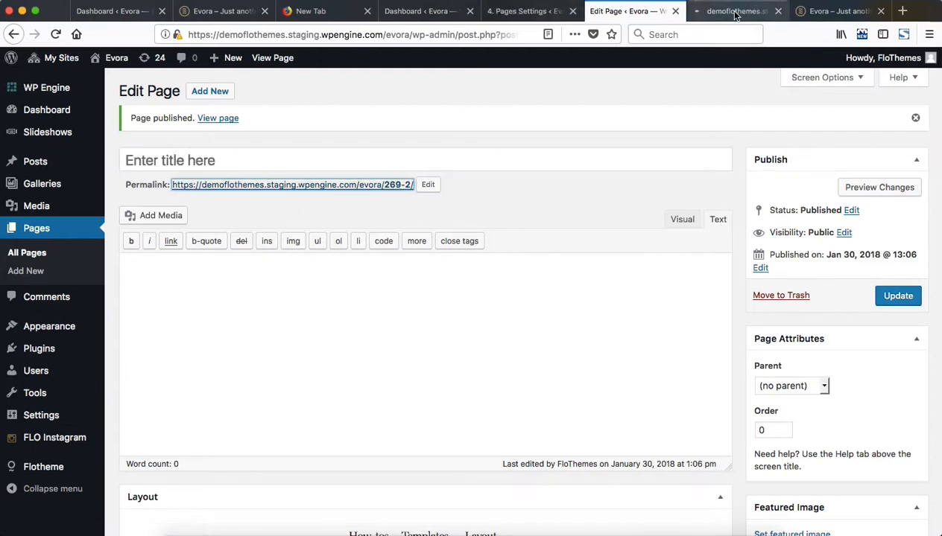
pyautogui.click(734, 13)
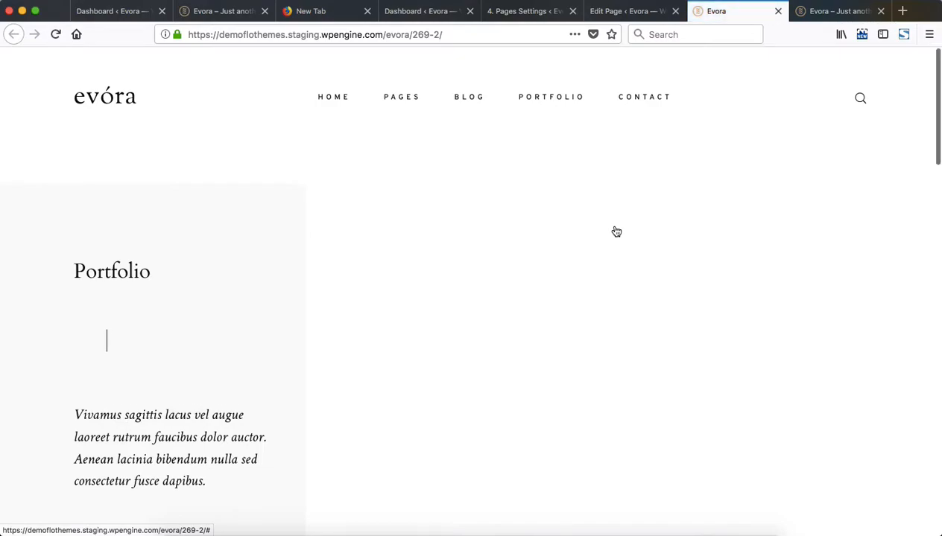
pyautogui.scroll(-5, 615, 230)
pyautogui.scroll(-5, 615, 227)
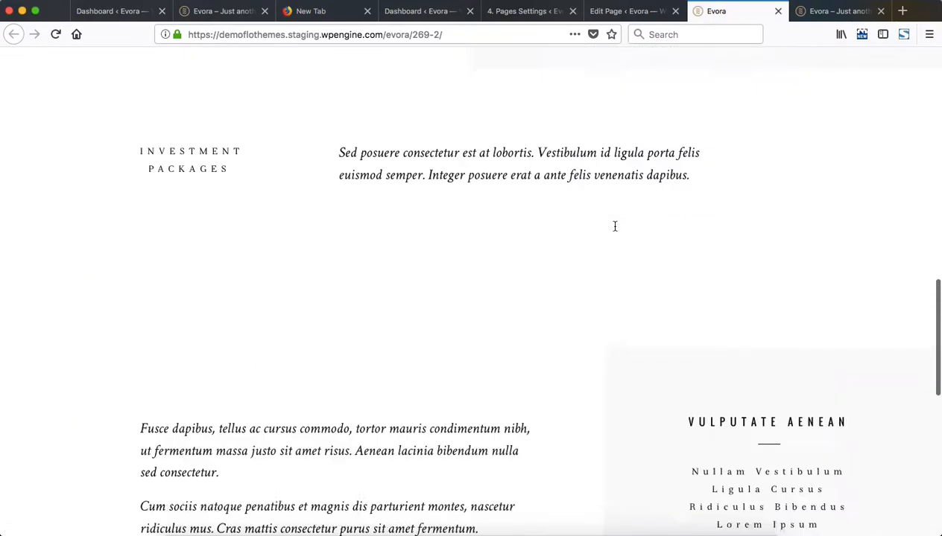
pyautogui.scroll(7, 614, 225)
pyautogui.scroll(-5, 606, 222)
pyautogui.scroll(-5, 614, 229)
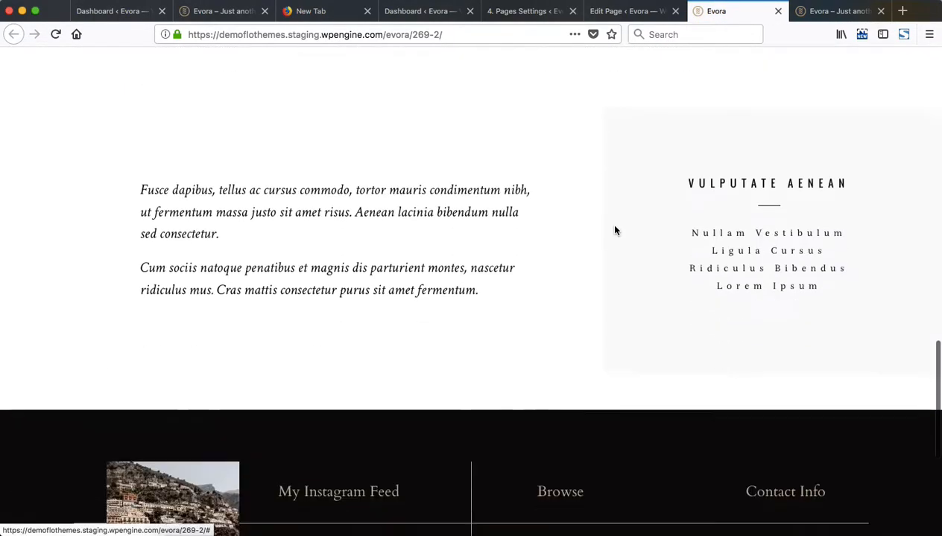
pyautogui.scroll(10, 613, 229)
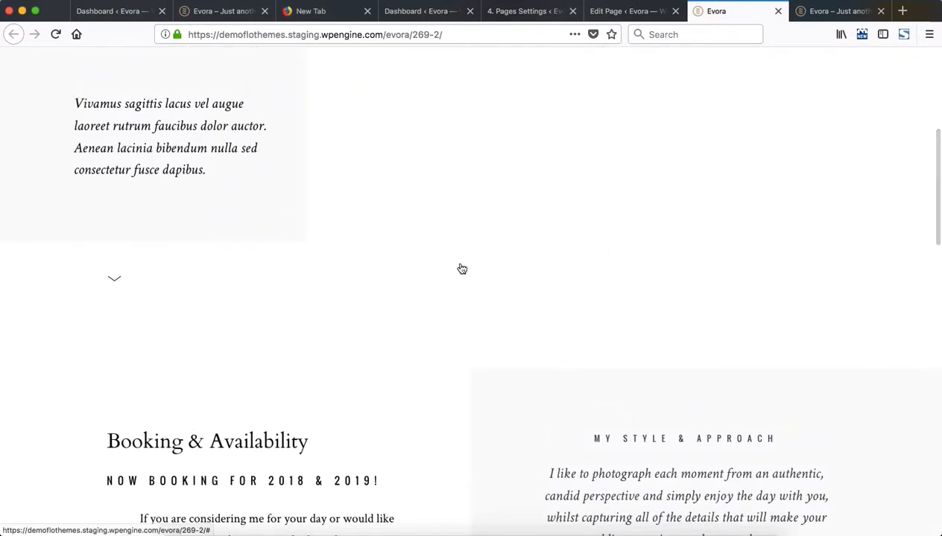
pyautogui.scroll(-5, 462, 269)
pyautogui.scroll(10, 461, 268)
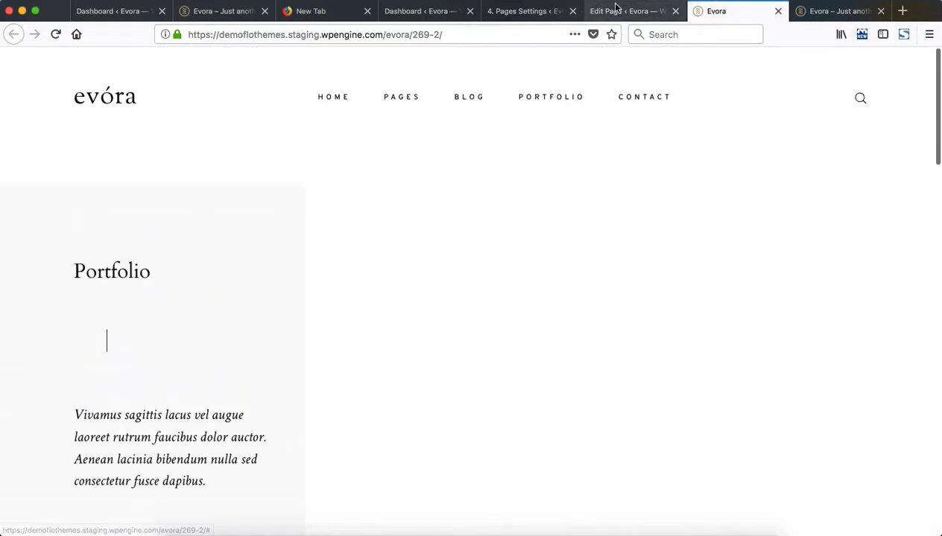
pyautogui.scroll(-5, 427, 275)
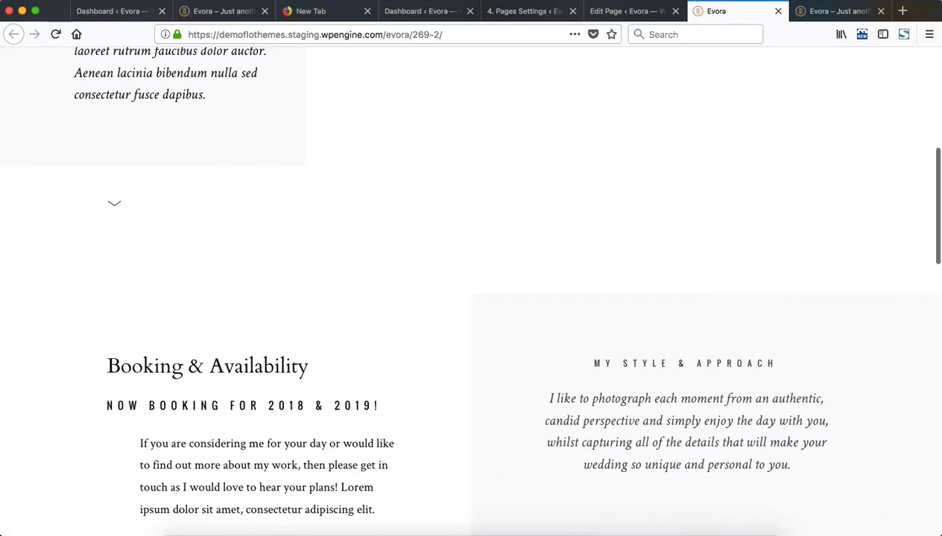
# Step: Return to the page editor and open the Miscellaneous settings of the Featured Link 1 block in the layout
pyautogui.click(618, 12)
pyautogui.scroll(-6, 372, 282)
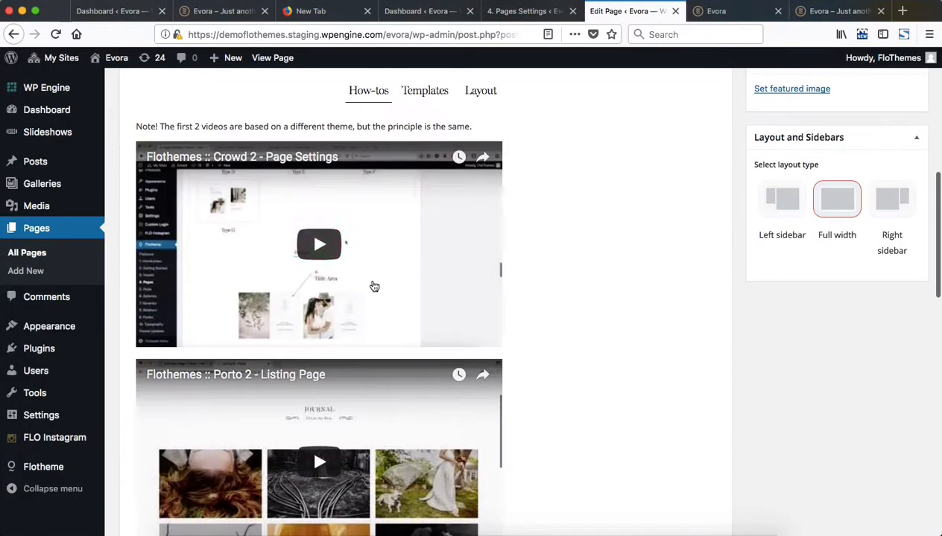
pyautogui.scroll(3, 373, 284)
pyautogui.click(482, 261)
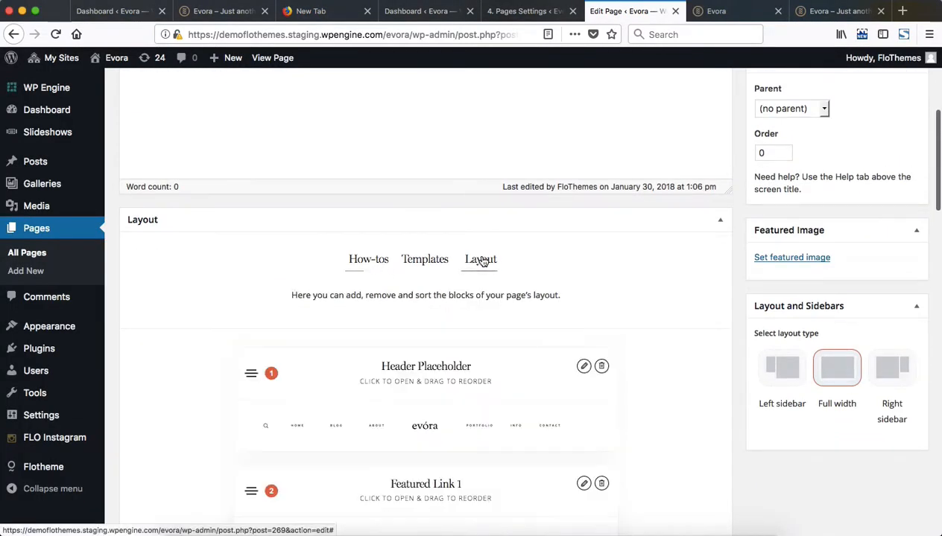
pyautogui.scroll(-4, 372, 289)
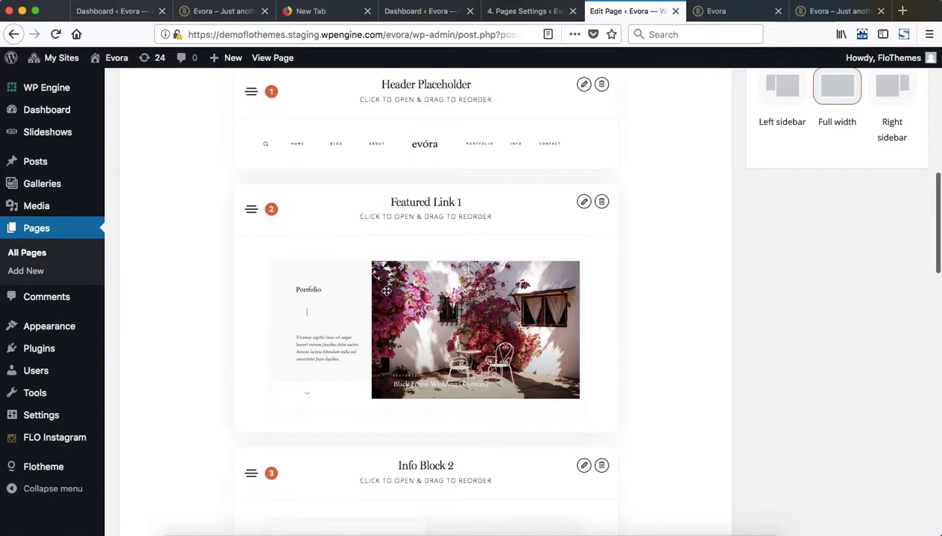
pyautogui.click(412, 205)
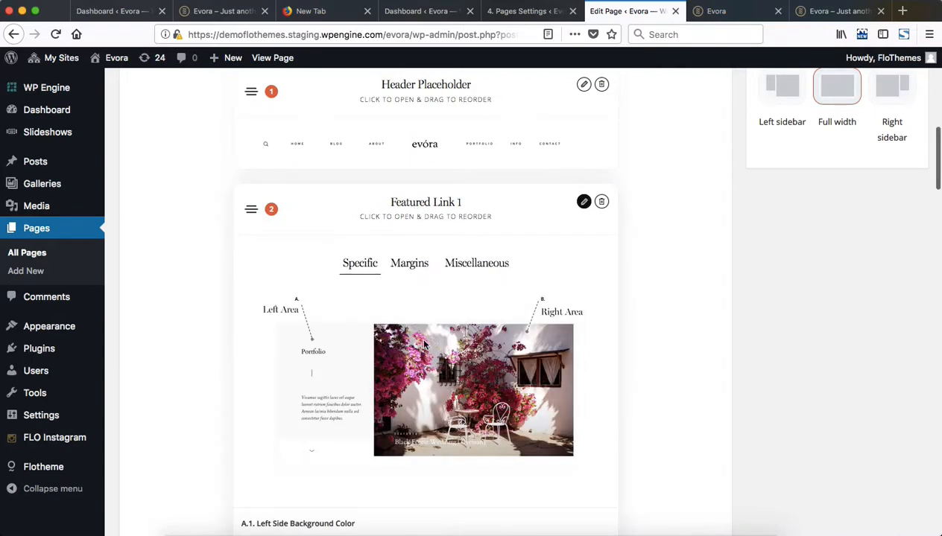
pyautogui.scroll(-3, 462, 304)
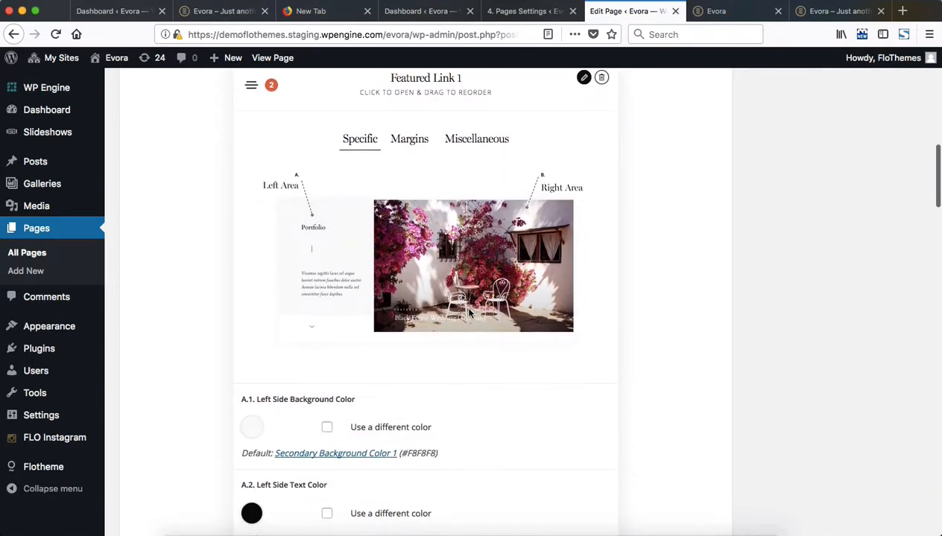
pyautogui.click(462, 141)
pyautogui.scroll(-5, 489, 235)
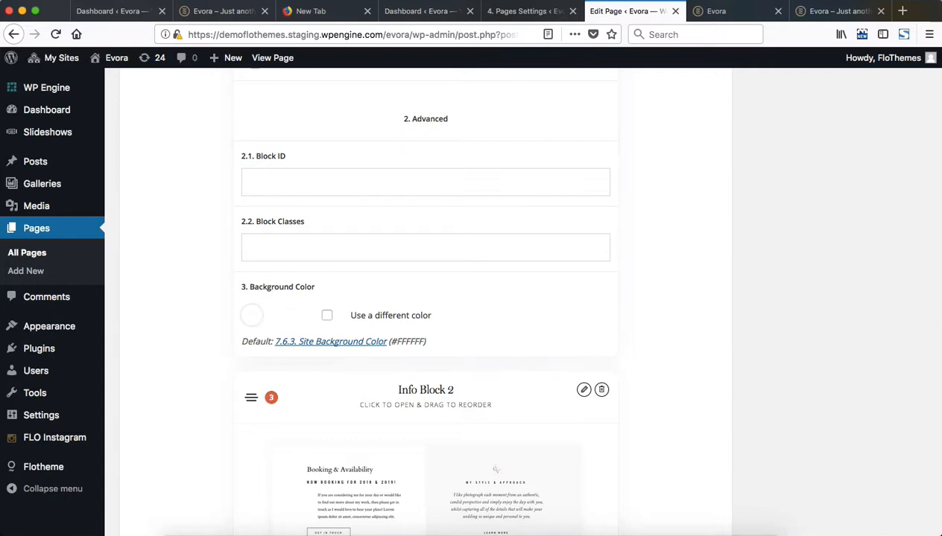
# Step: Enable a different background color for the Featured Link 1 block and choose the grey #757575
pyautogui.click(716, 12)
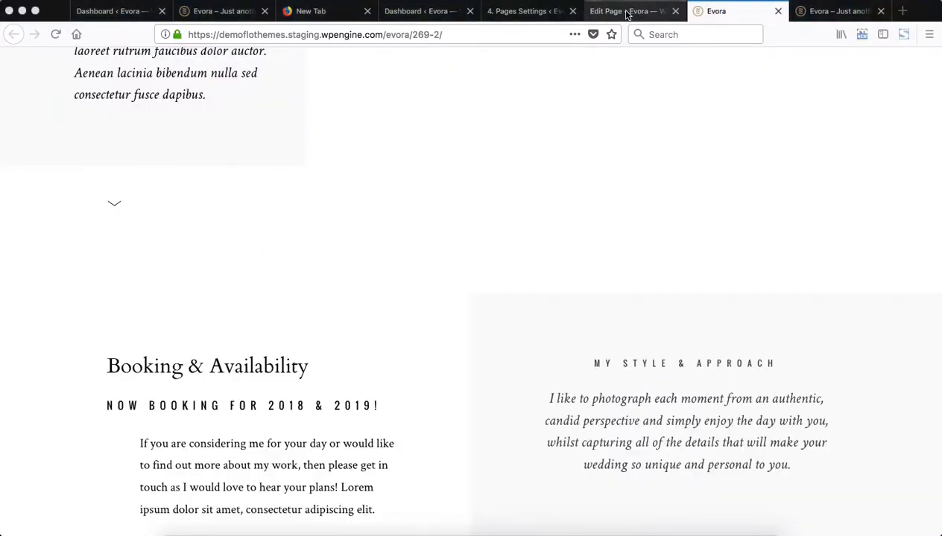
pyautogui.click(626, 12)
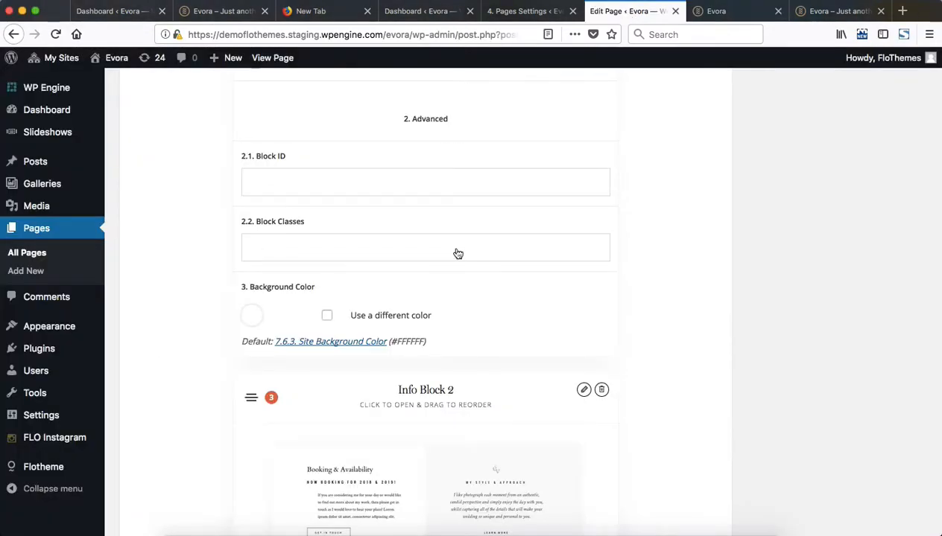
pyautogui.click(327, 316)
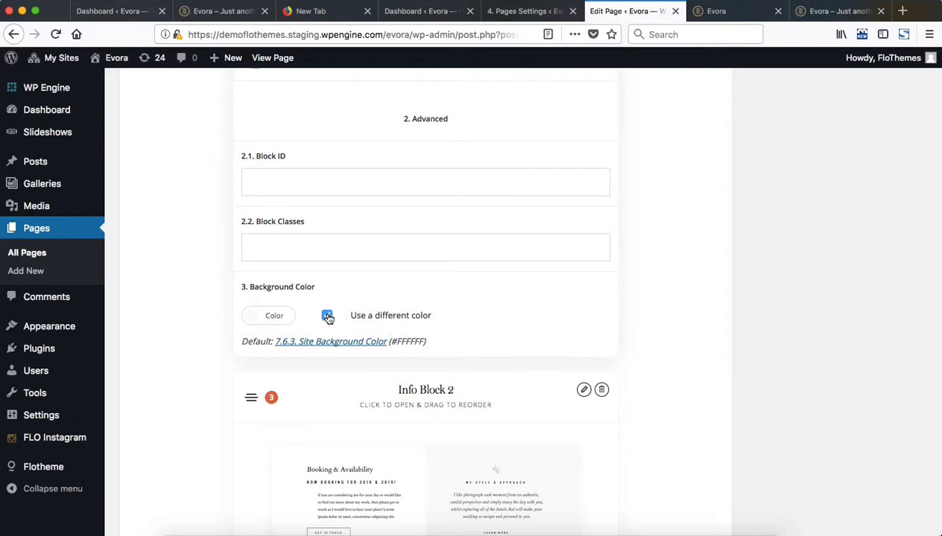
pyautogui.click(265, 317)
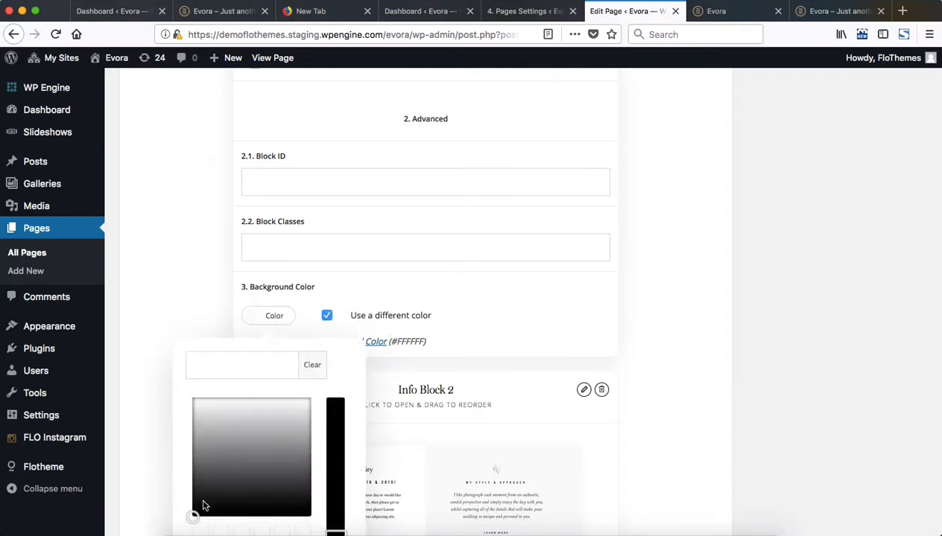
pyautogui.moveTo(193, 511); pyautogui.dragTo(237, 462)
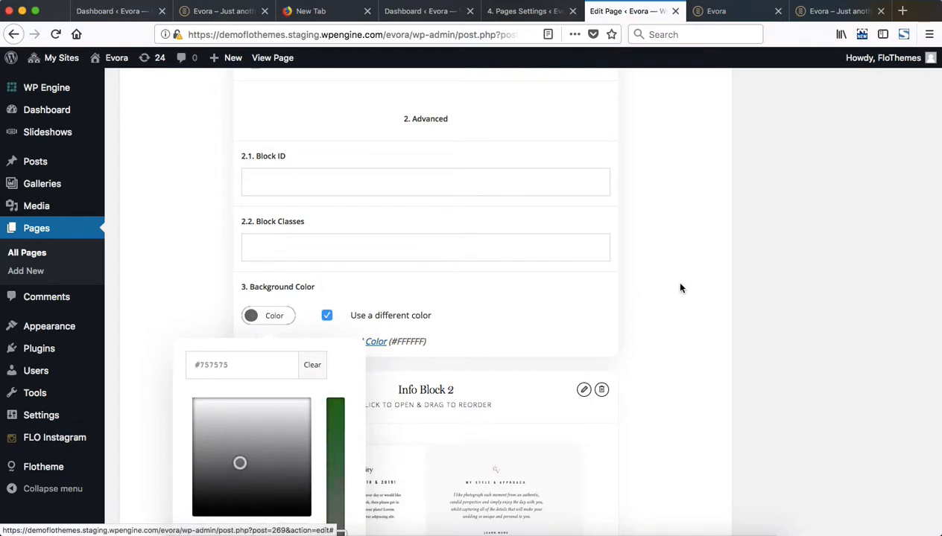
# Step: Close the background color picker of the Featured Link 1 block and update the page
pyautogui.click(770, 309)
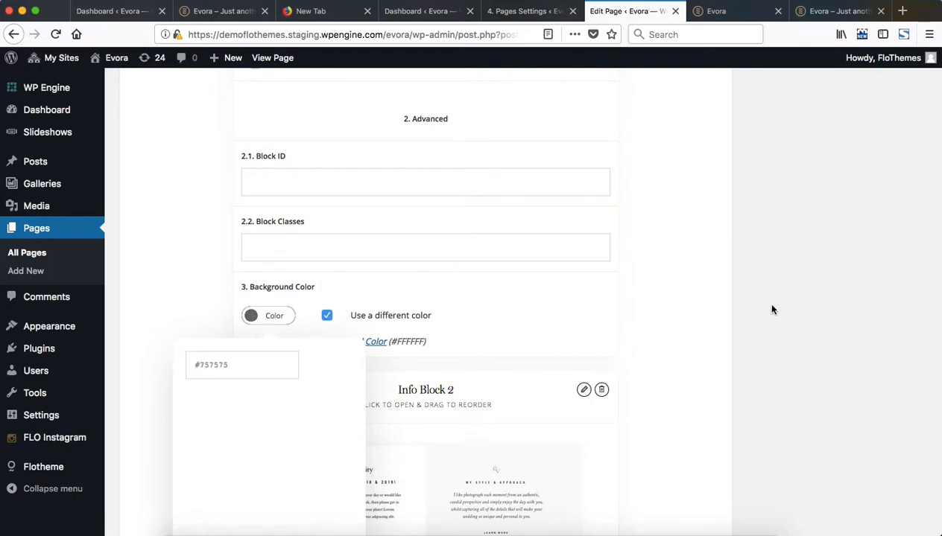
pyautogui.click(285, 321)
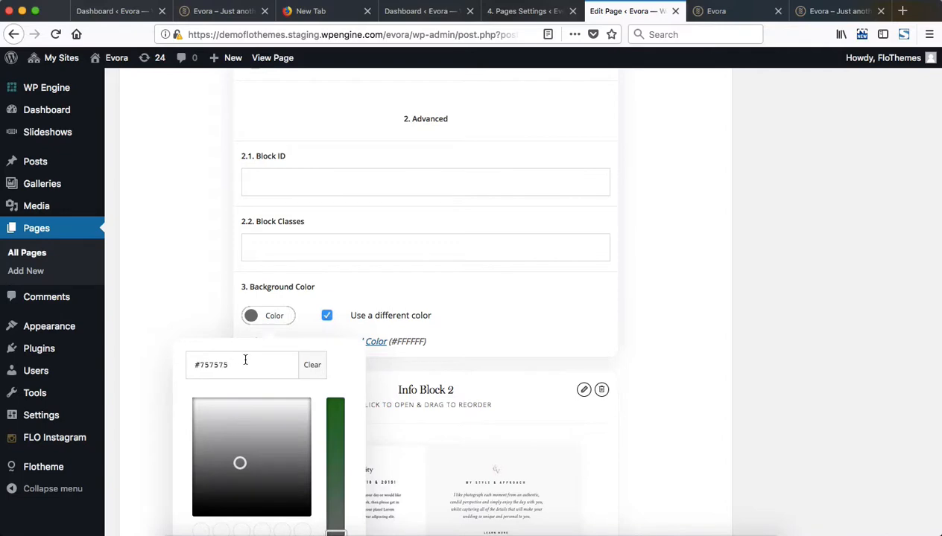
pyautogui.click(685, 314)
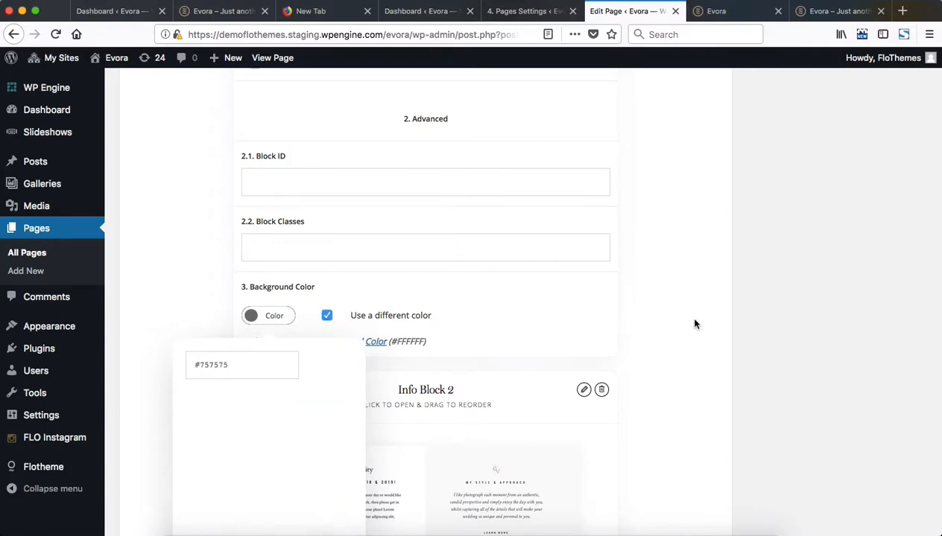
pyautogui.scroll(20, 935, 389)
pyautogui.click(896, 296)
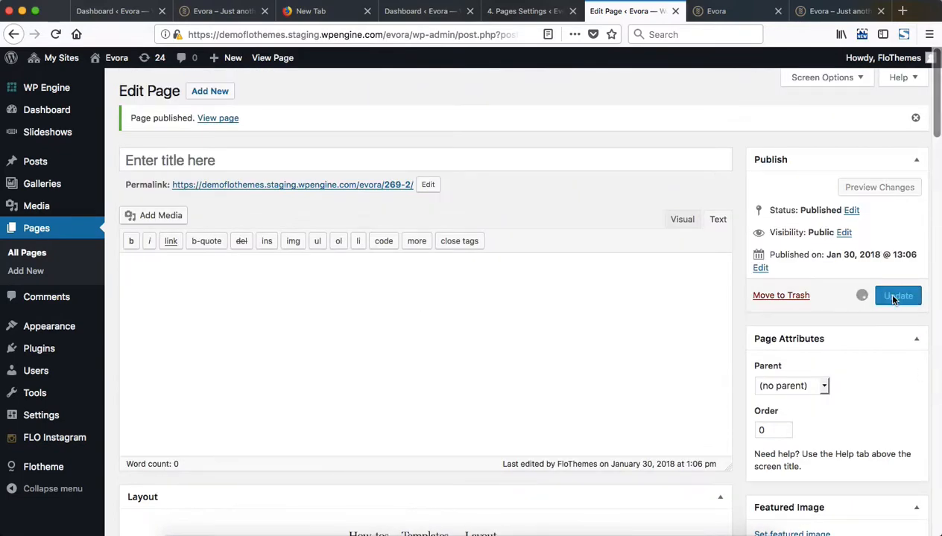
# Step: Reload the published page in its browser tab and examine the background behind the Featured Link 1 block
pyautogui.click(723, 12)
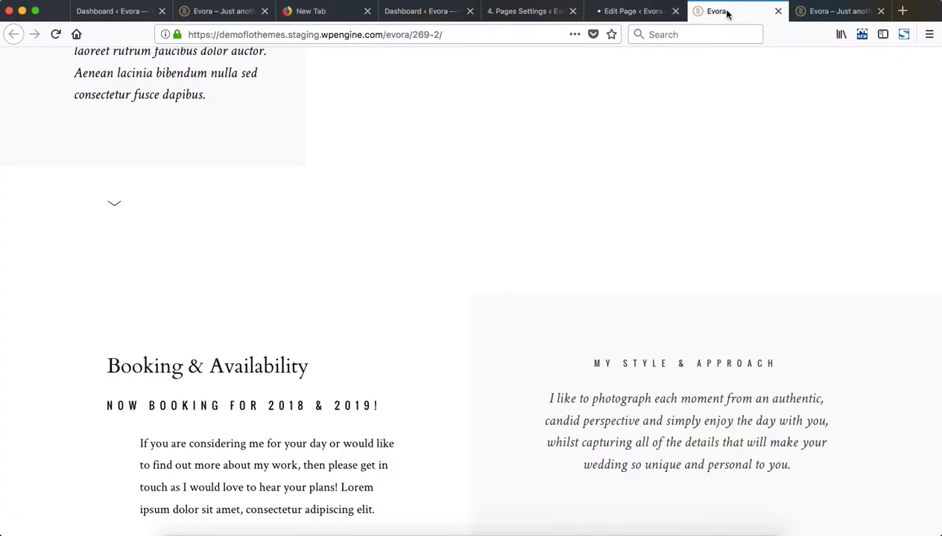
pyautogui.press('super+r')
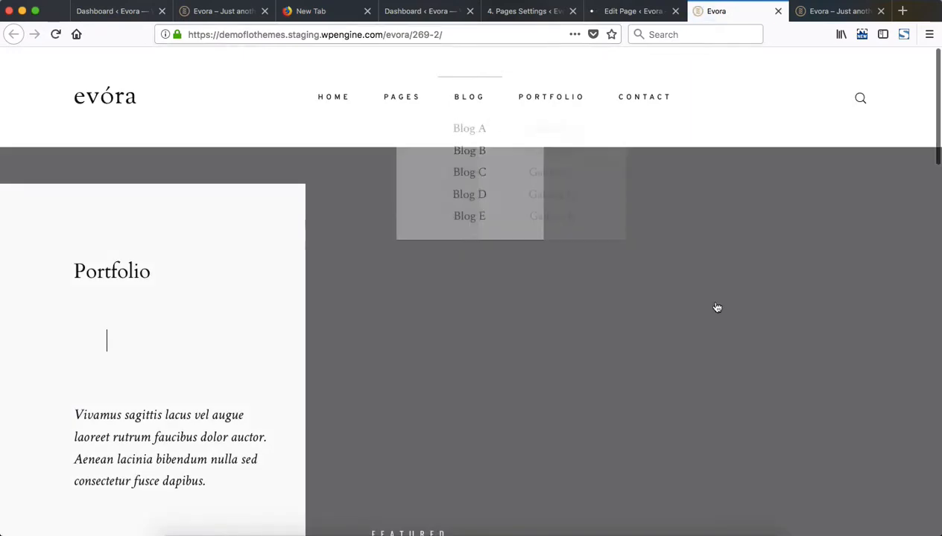
pyautogui.scroll(-5, 473, 317)
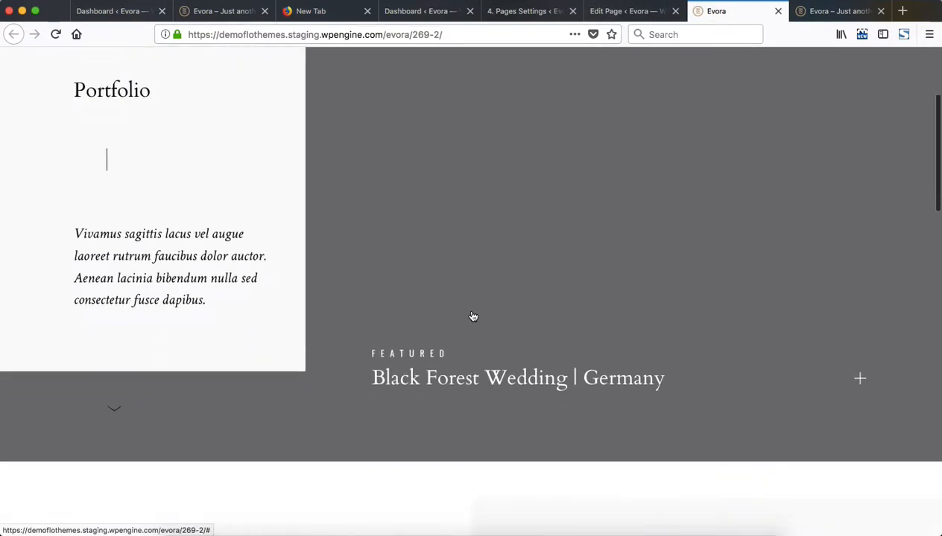
pyautogui.scroll(5, 472, 316)
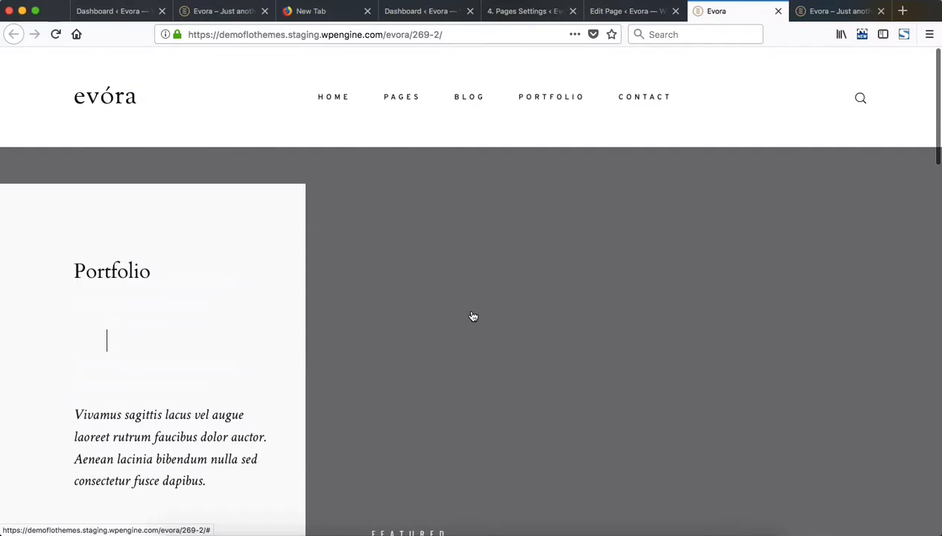
pyautogui.scroll(-8, 473, 317)
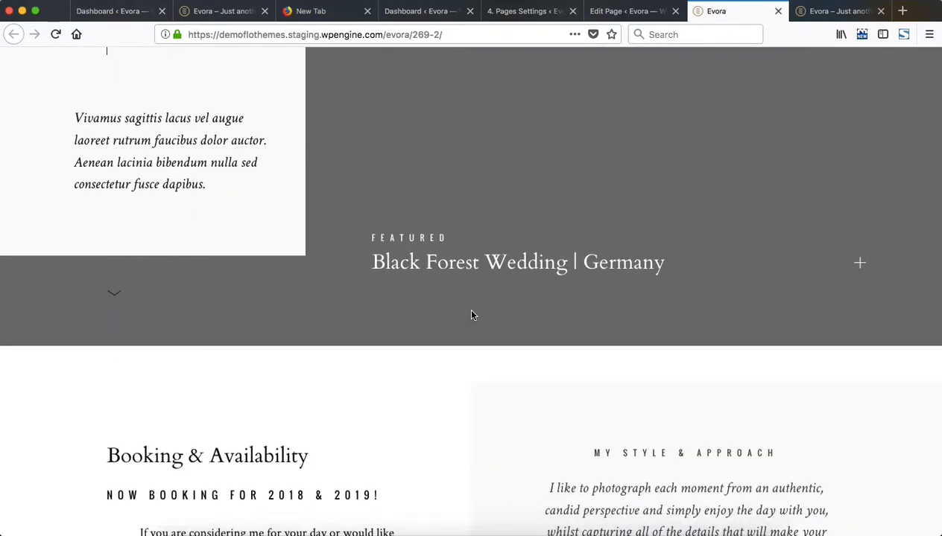
pyautogui.scroll(-3, 471, 316)
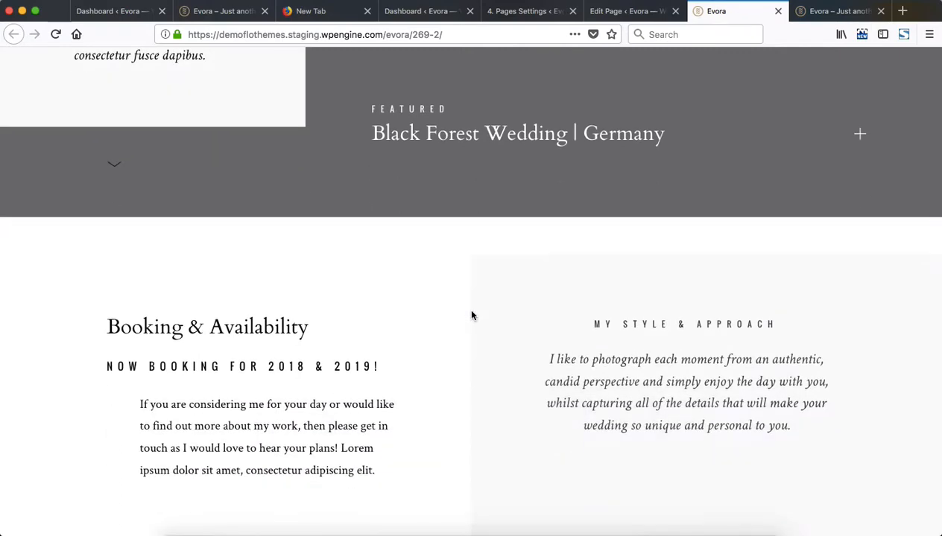
pyautogui.scroll(-8, 471, 316)
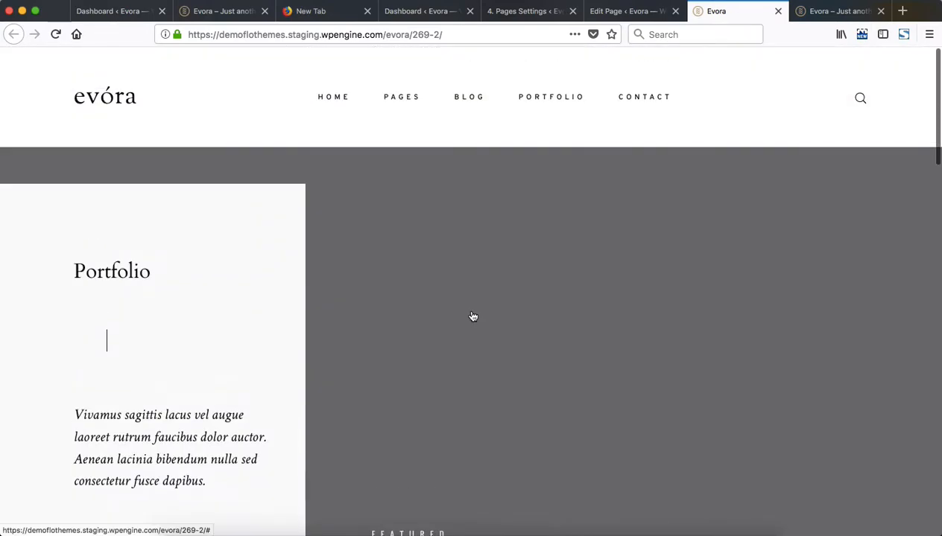
# Step: Return to the page editor and set the Featured Link 1 block's desktop top and bottom margin corrections to 100px each
pyautogui.hotkey('ctrl', 'shift', 'Tab')
pyautogui.scroll(-5, 471, 310)
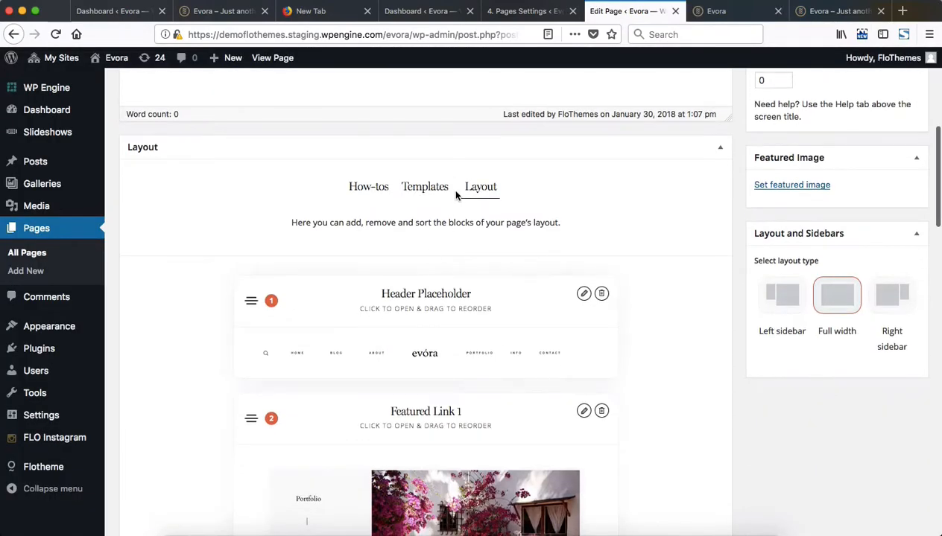
pyautogui.click(428, 294)
pyautogui.click(430, 302)
pyautogui.click(416, 412)
pyautogui.scroll(-4, 524, 365)
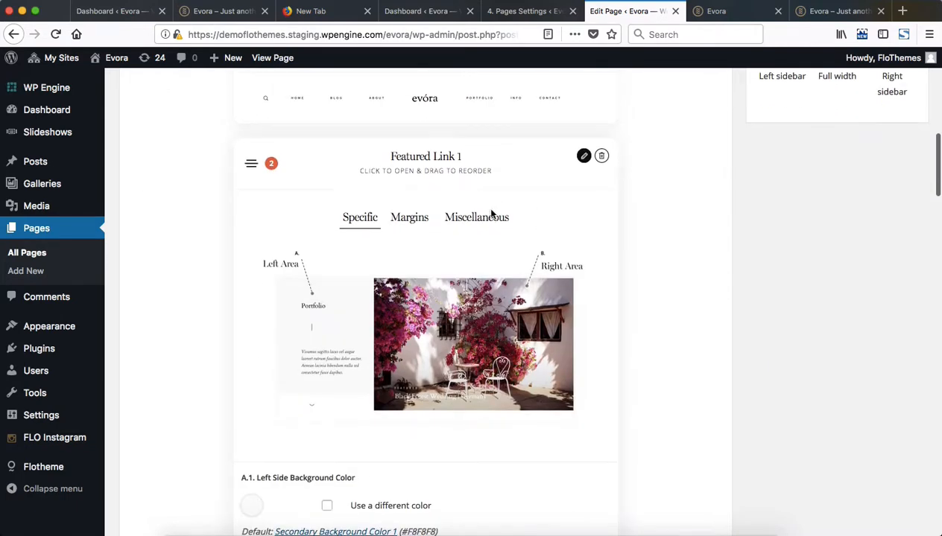
pyautogui.click(418, 220)
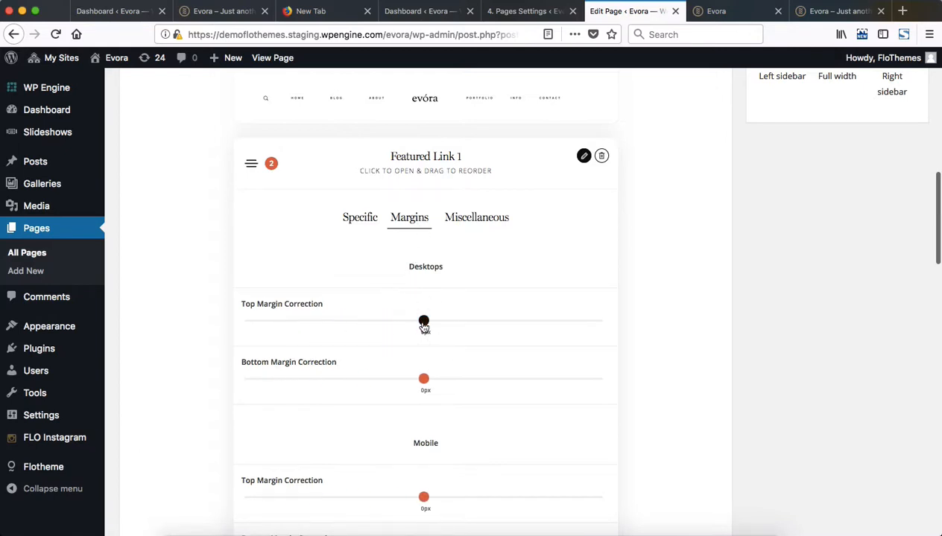
pyautogui.moveTo(422, 323); pyautogui.dragTo(641, 324)
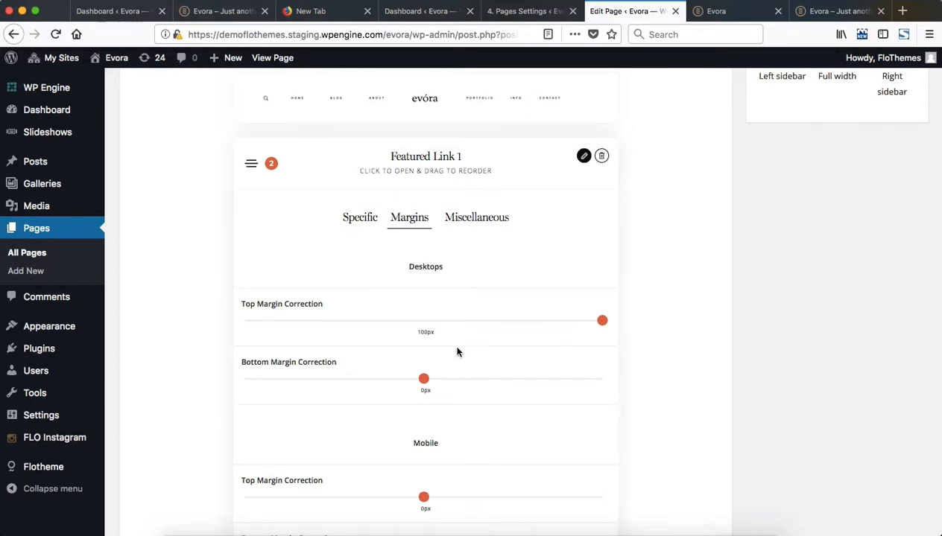
pyautogui.click(602, 384)
# Step: Update the page to save the Featured Link 1 block's desktop margin corrections
pyautogui.scroll(10, 872, 356)
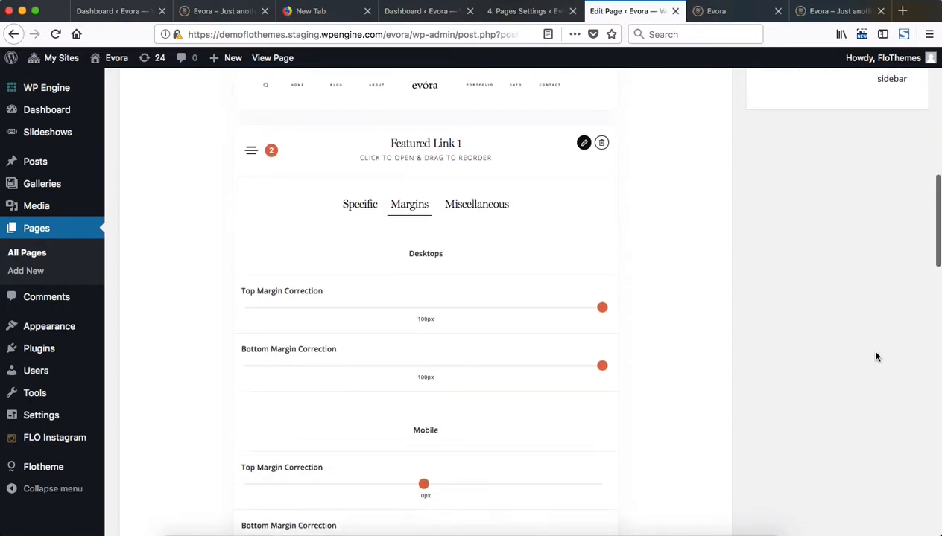
pyautogui.scroll(3, 894, 276)
pyautogui.click(888, 178)
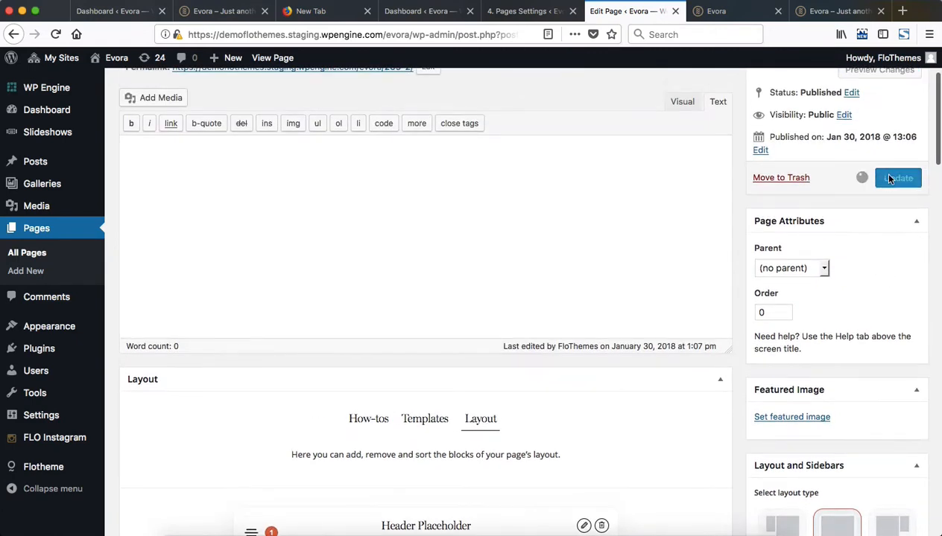
# Step: Reload the published page and examine the spacing above and below the Featured Link 1 block
pyautogui.hotkey('ctrl', 'Tab')
pyautogui.press('super+r')
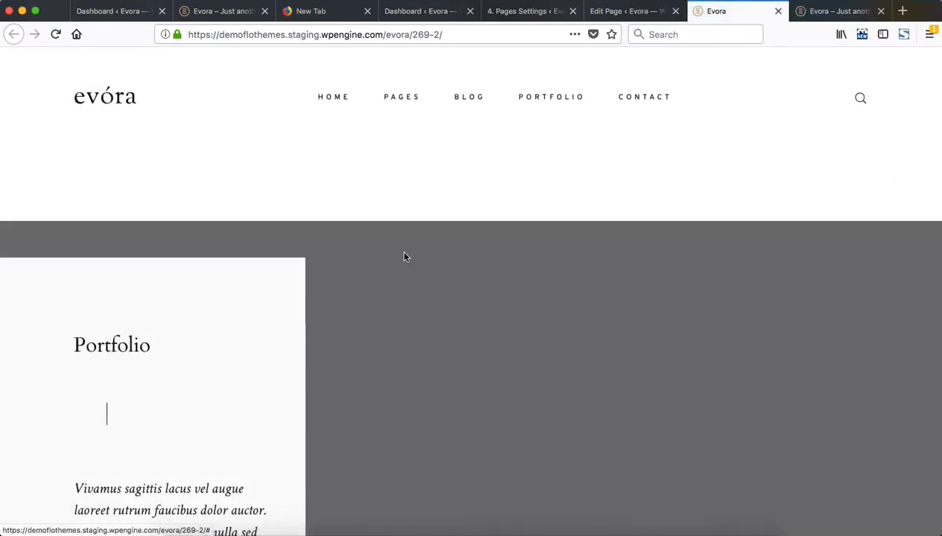
pyautogui.moveTo(321, 193)
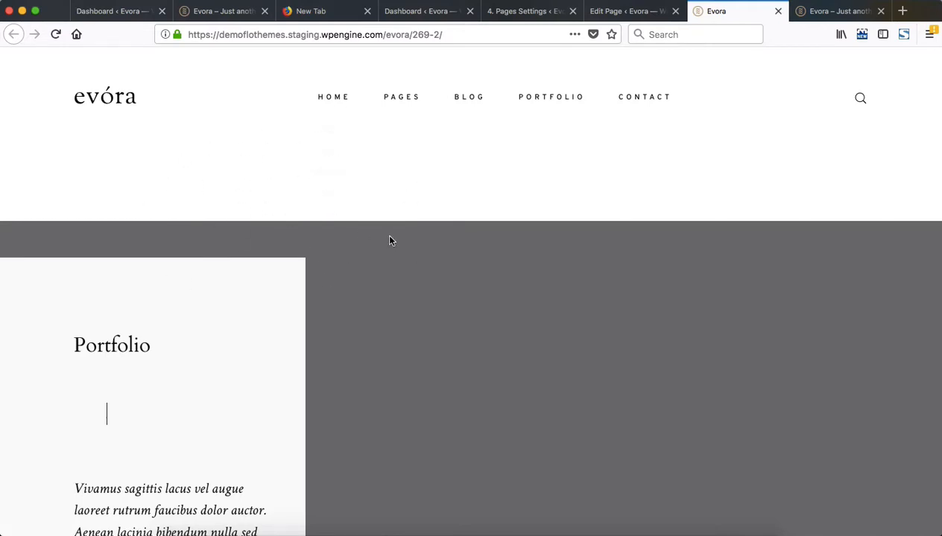
pyautogui.scroll(-7, 389, 240)
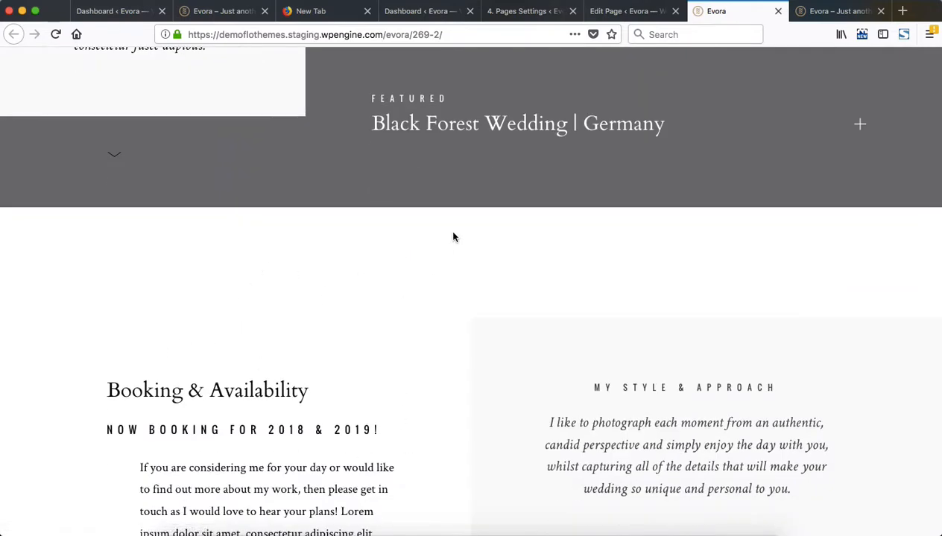
pyautogui.scroll(3, 399, 244)
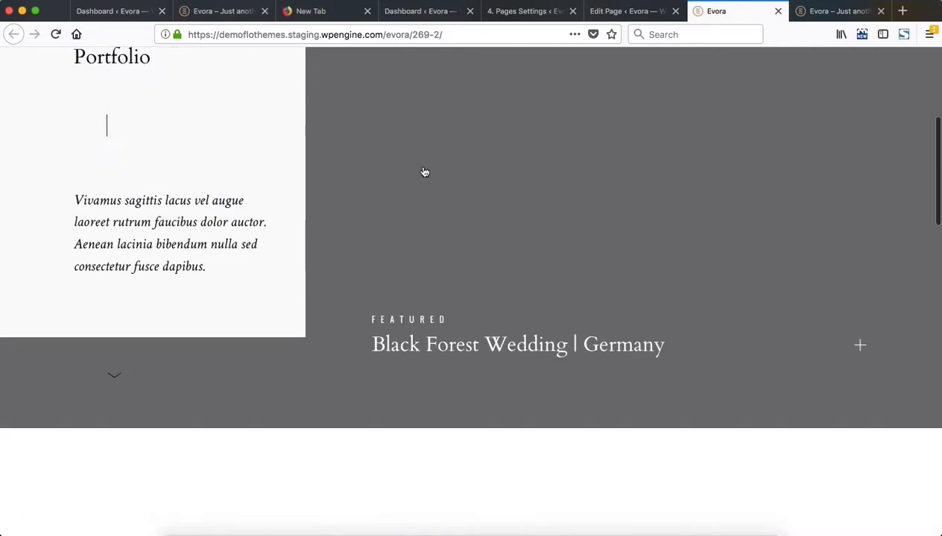
# Step: Return to the page editor, reopen the Featured Link 1 block and review its desktop and mobile margin corrections
pyautogui.click(632, 11)
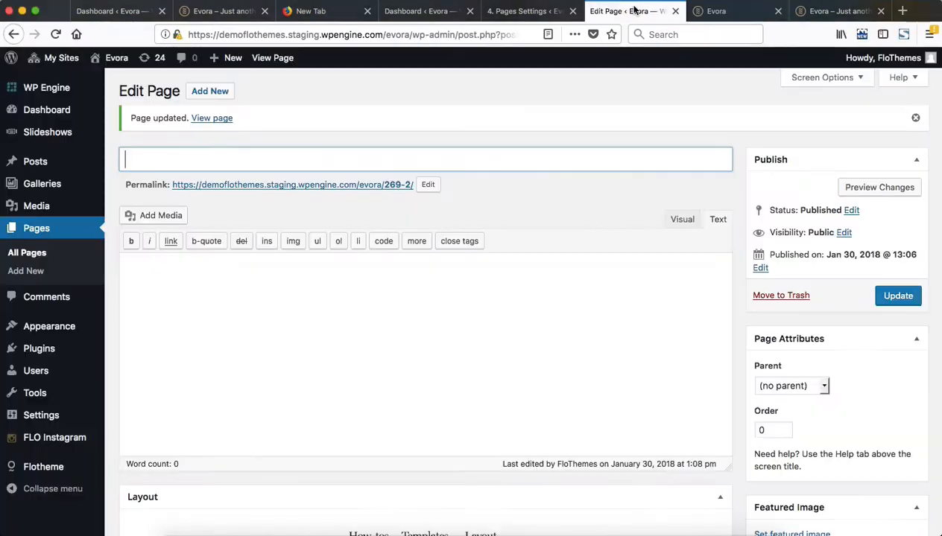
pyautogui.scroll(-5, 481, 272)
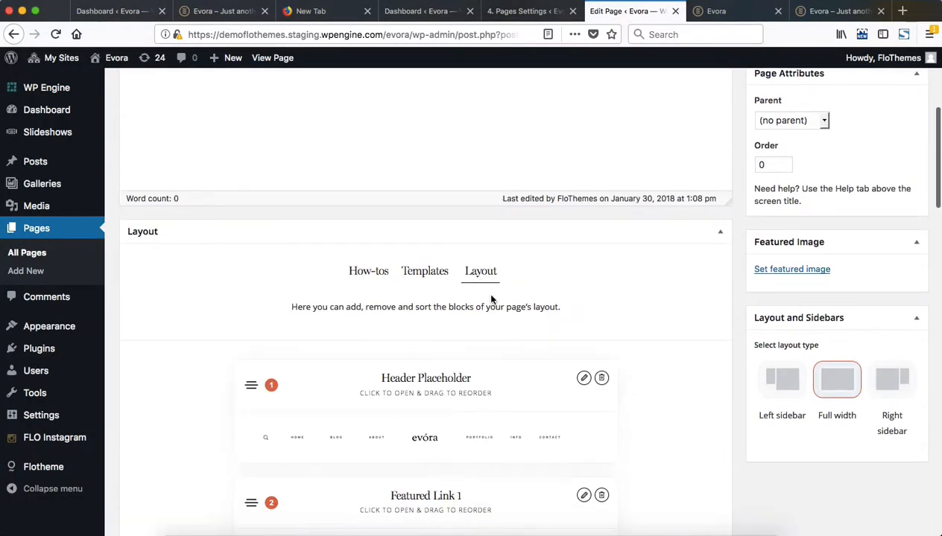
pyautogui.click(433, 273)
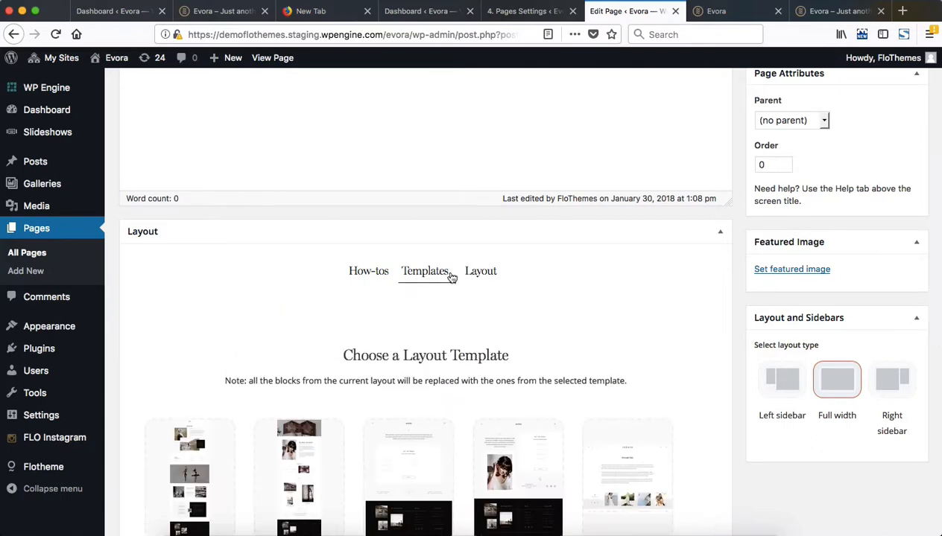
pyautogui.click(472, 274)
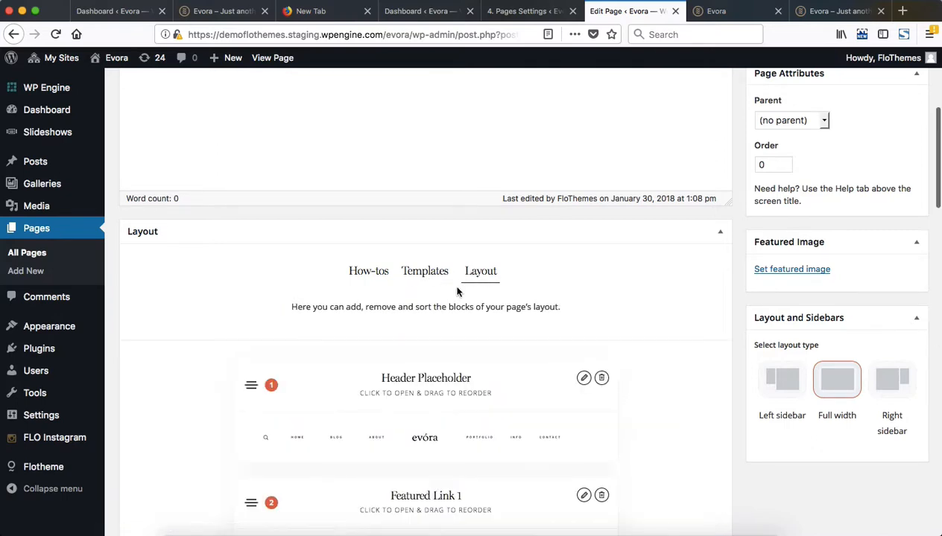
pyautogui.click(436, 503)
pyautogui.scroll(-3, 492, 312)
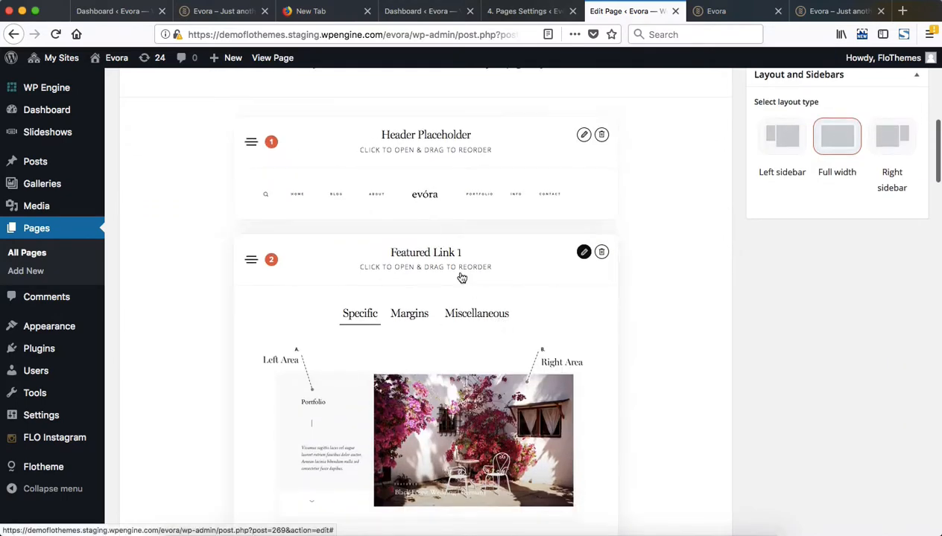
pyautogui.click(466, 313)
pyautogui.click(410, 314)
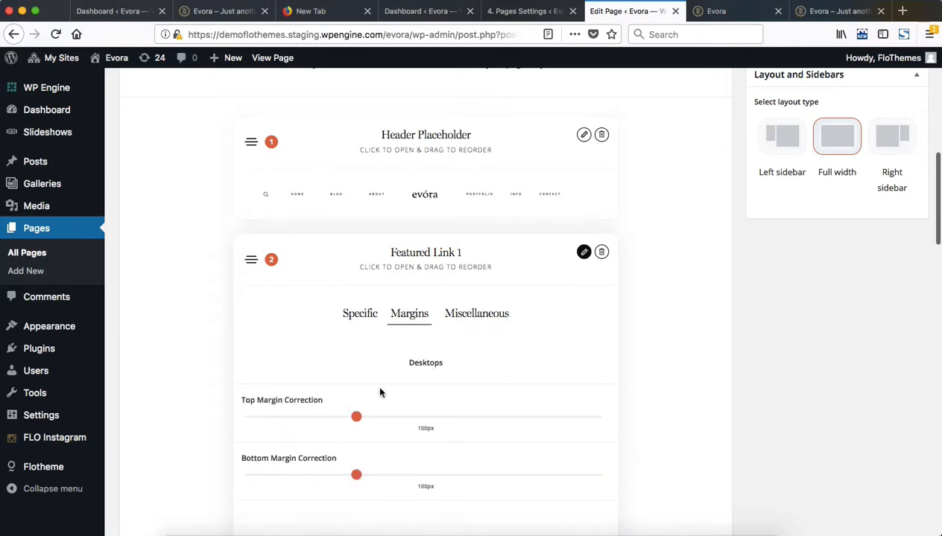
pyautogui.scroll(-3, 374, 383)
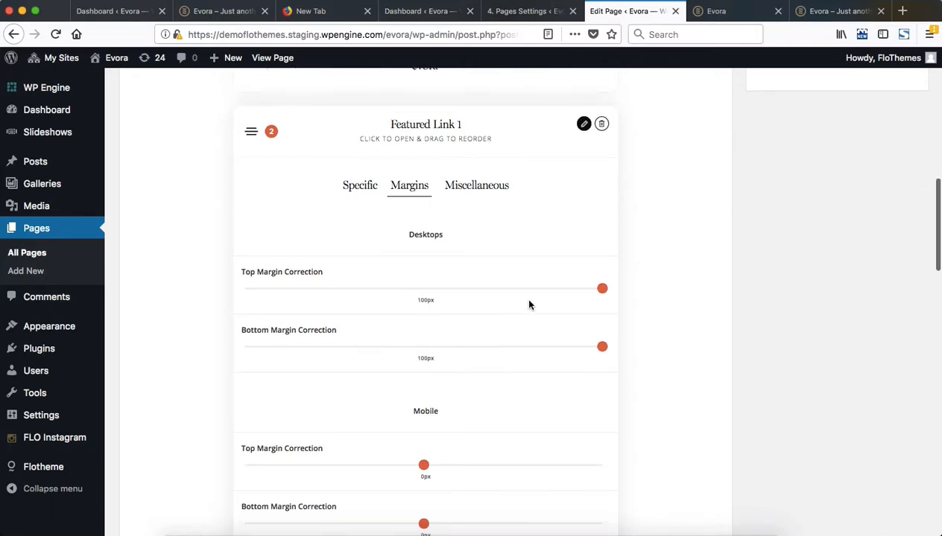
pyautogui.scroll(-5, 526, 305)
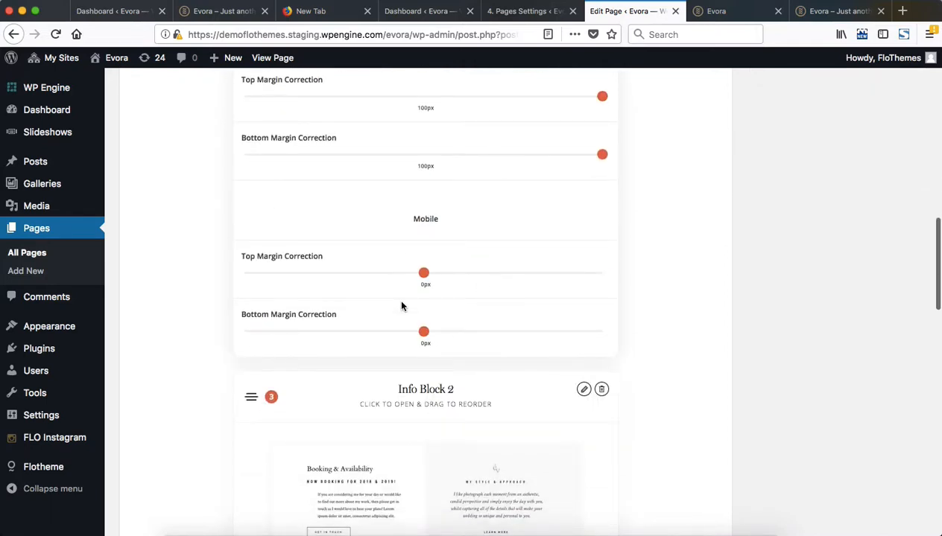
pyautogui.scroll(5, 401, 304)
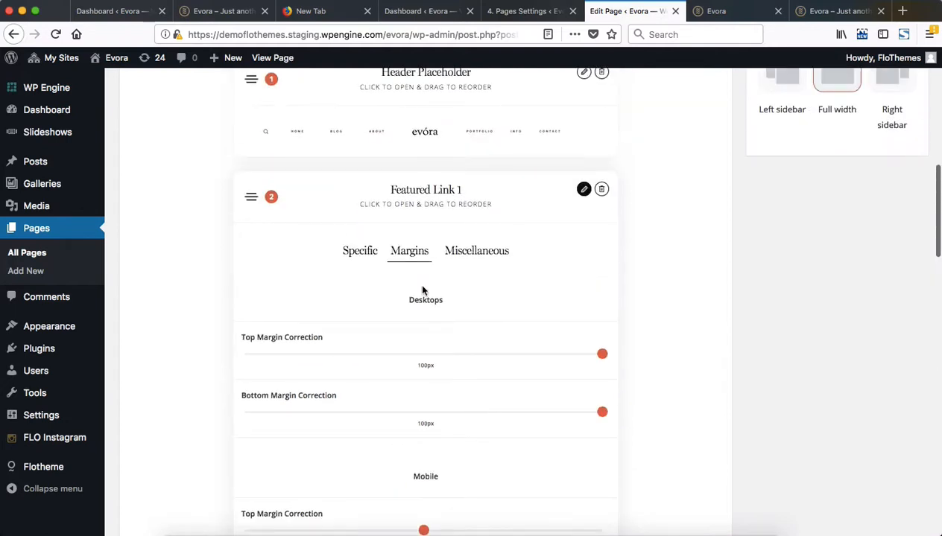
# Step: Review the Featured Link 1 block's Miscellaneous settings: visibility on desktops and mobile, Block ID, Block Classes and background color
pyautogui.click(488, 255)
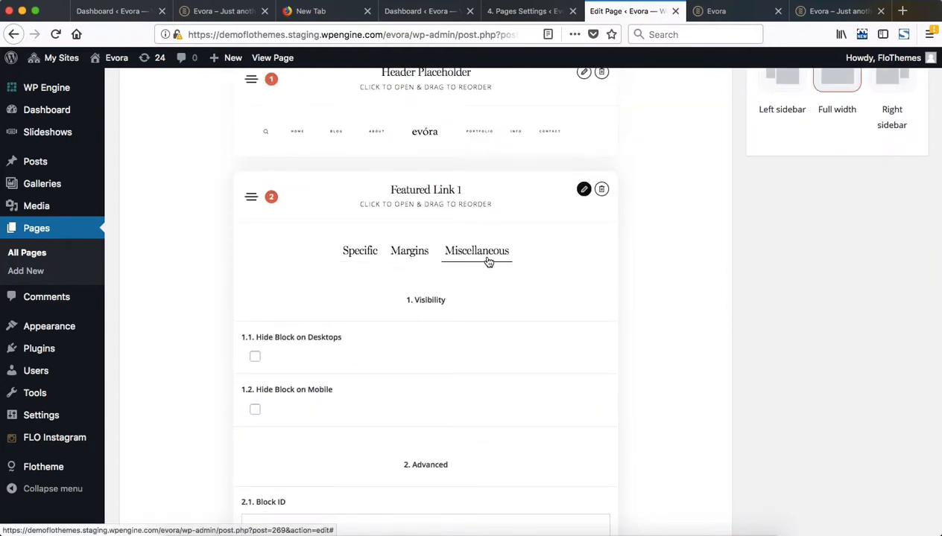
pyautogui.scroll(-3, 488, 262)
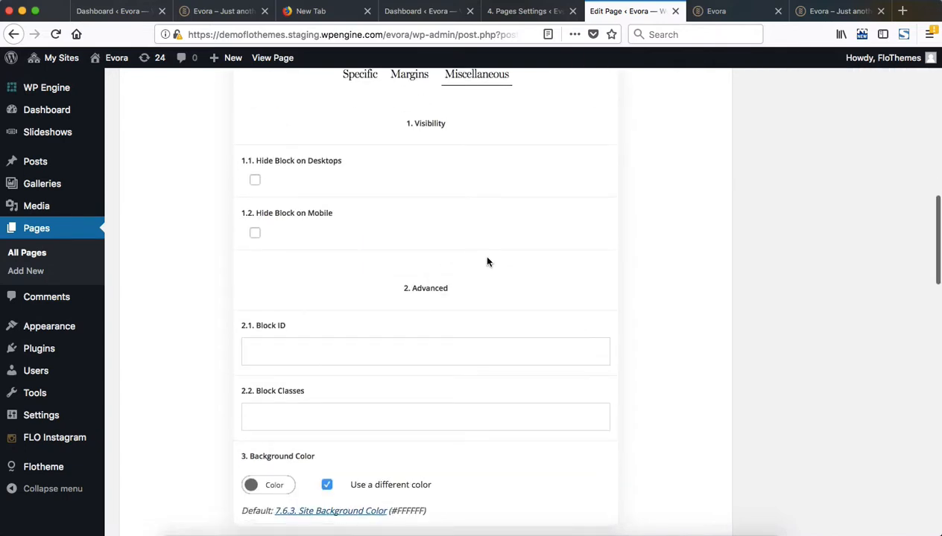
pyautogui.scroll(1, 342, 213)
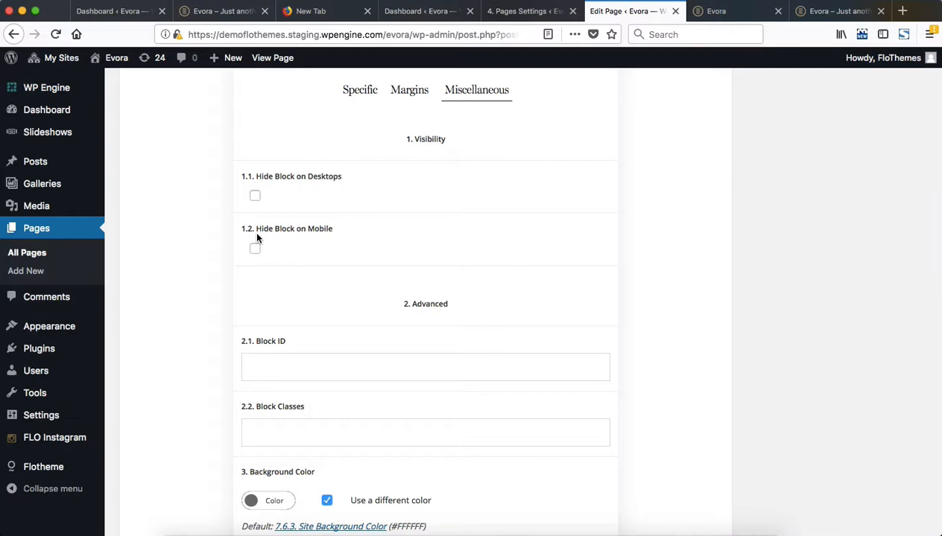
pyautogui.scroll(-1, 345, 369)
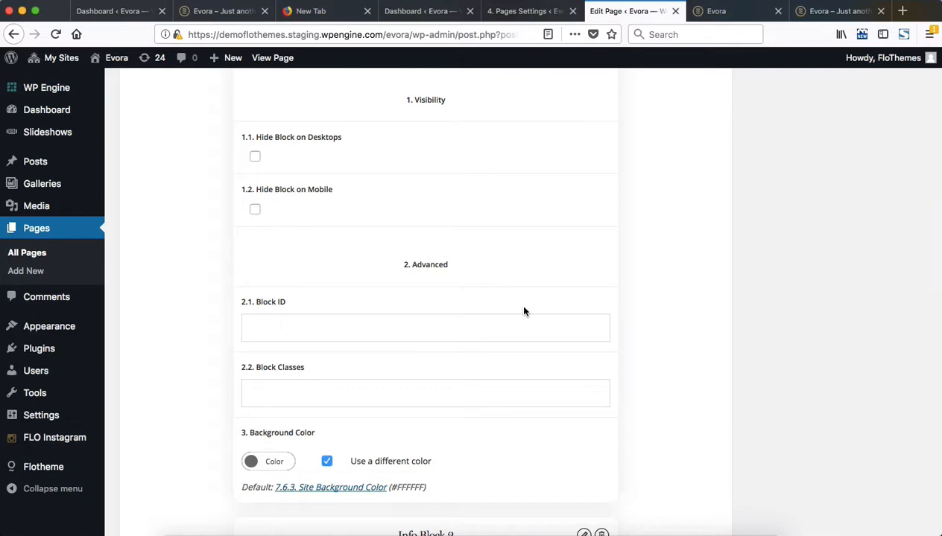
pyautogui.scroll(6, 524, 311)
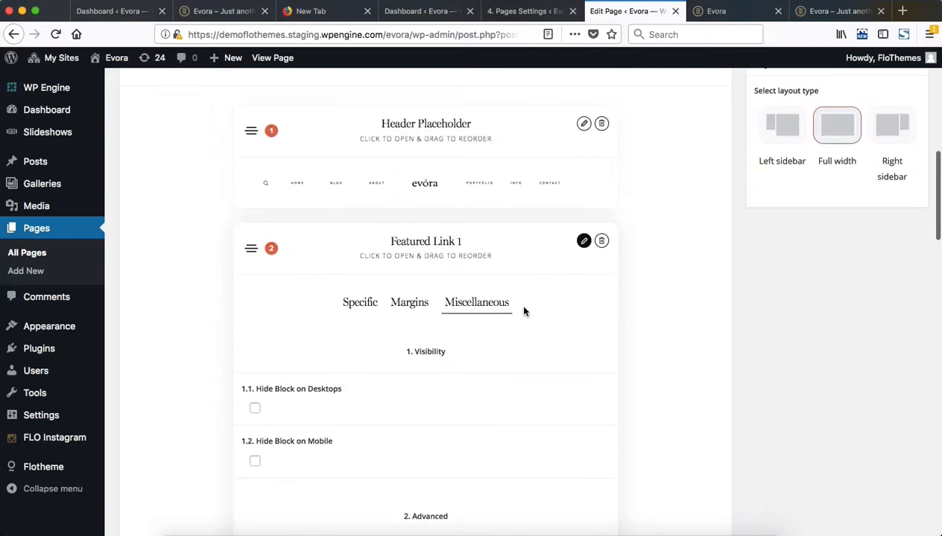
# Step: Open the Featured Link 1 block's Specific settings and compare the left area's color, title and text options with the preview
pyautogui.click(362, 303)
pyautogui.scroll(-9, 517, 254)
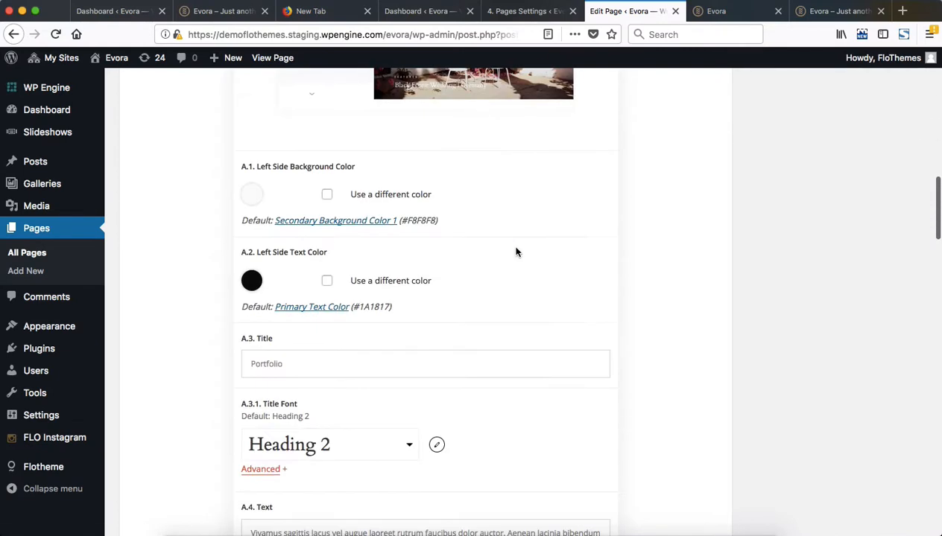
pyautogui.scroll(-3, 517, 251)
pyautogui.scroll(-1, 516, 252)
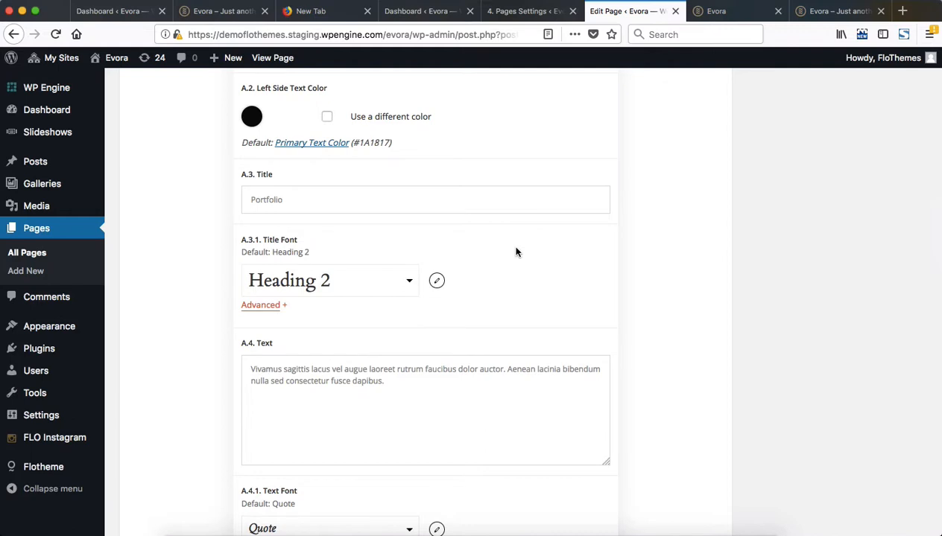
pyautogui.scroll(6, 516, 252)
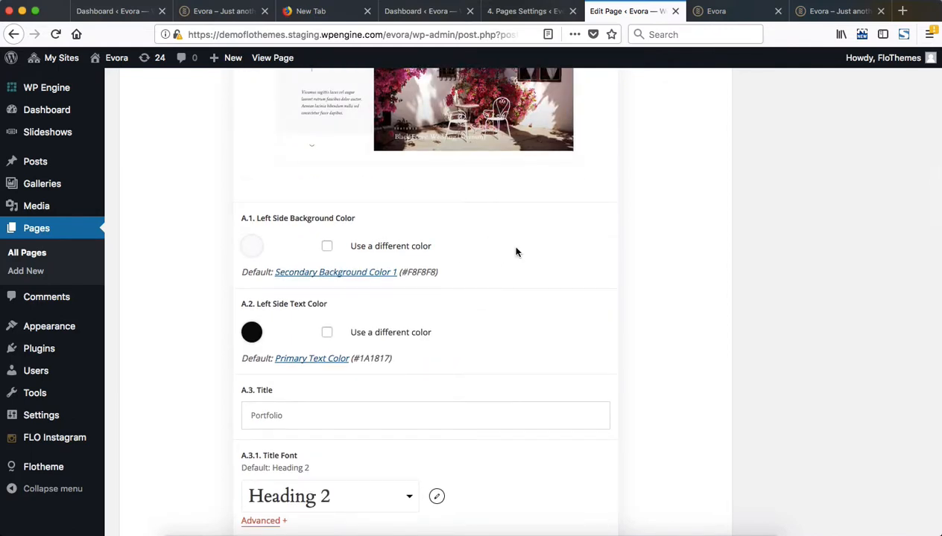
pyautogui.scroll(7, 516, 252)
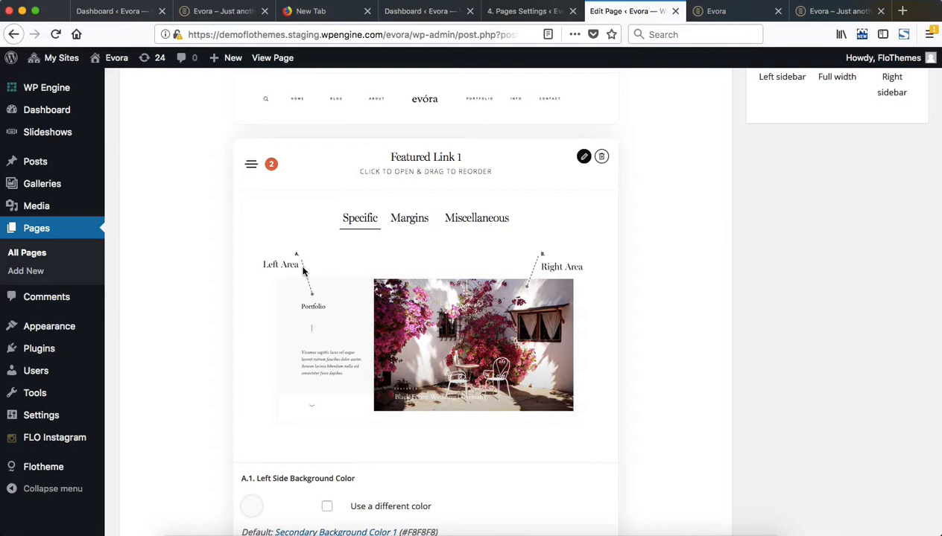
# Step: Review all left and right area options of Featured Link 1, from Left Side Background Color through Elements Over Image Color
pyautogui.scroll(-5, 479, 255)
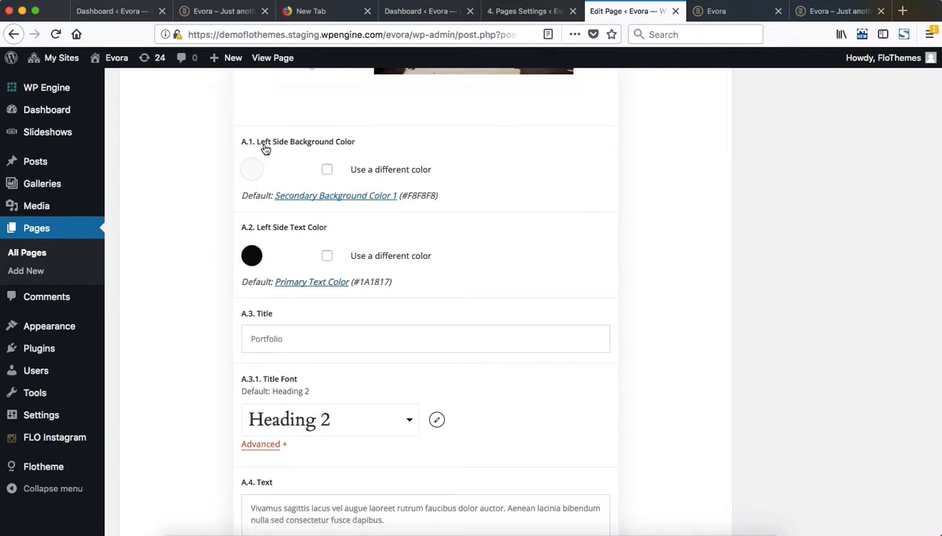
pyautogui.scroll(-5, 277, 329)
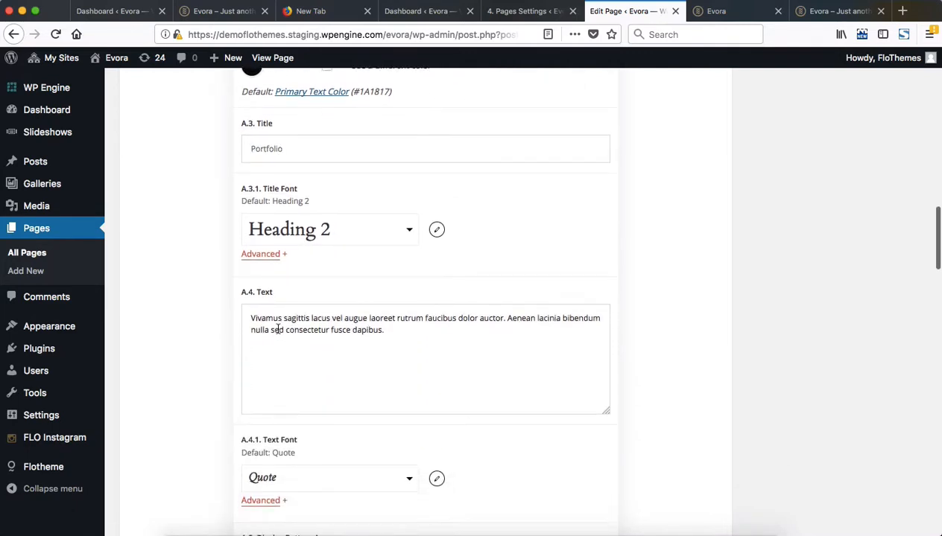
pyautogui.scroll(-10, 278, 328)
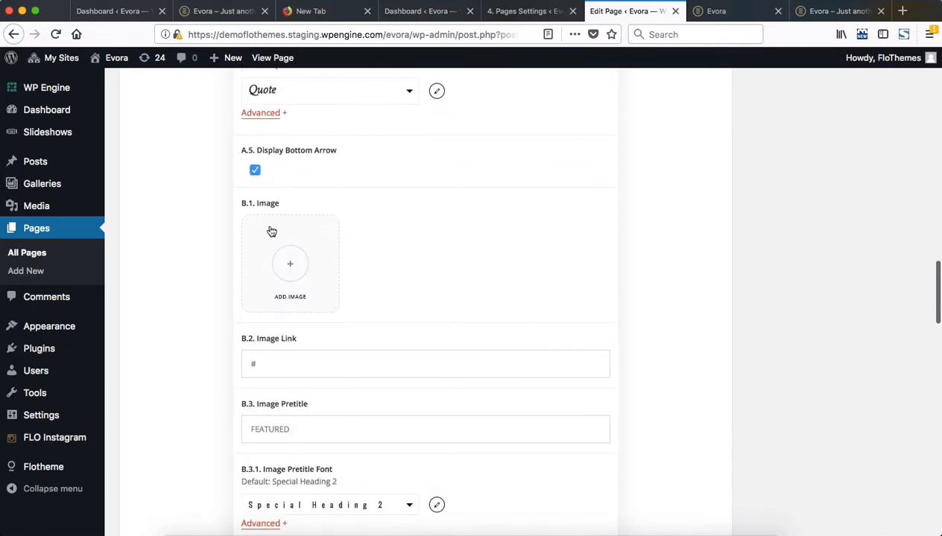
pyautogui.scroll(-5, 266, 269)
pyautogui.scroll(-5, 305, 412)
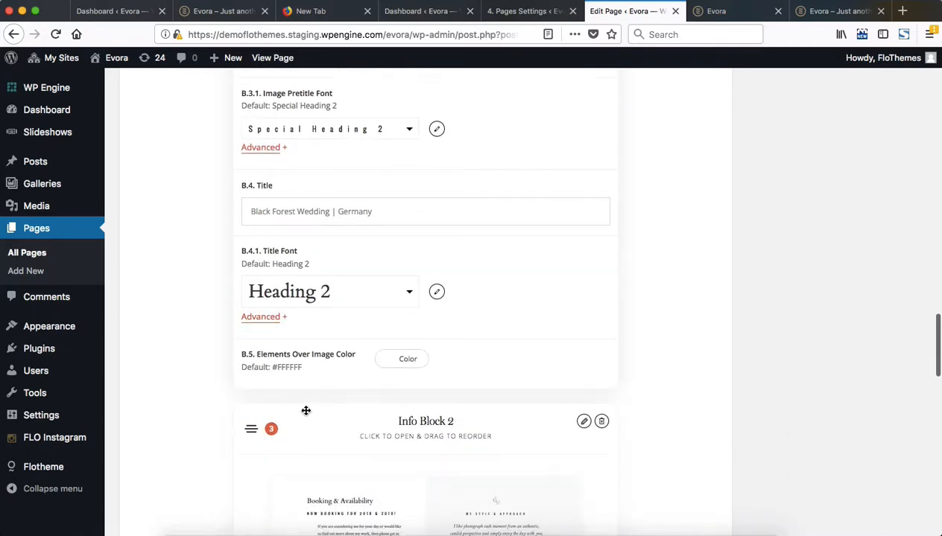
pyautogui.scroll(20, 305, 411)
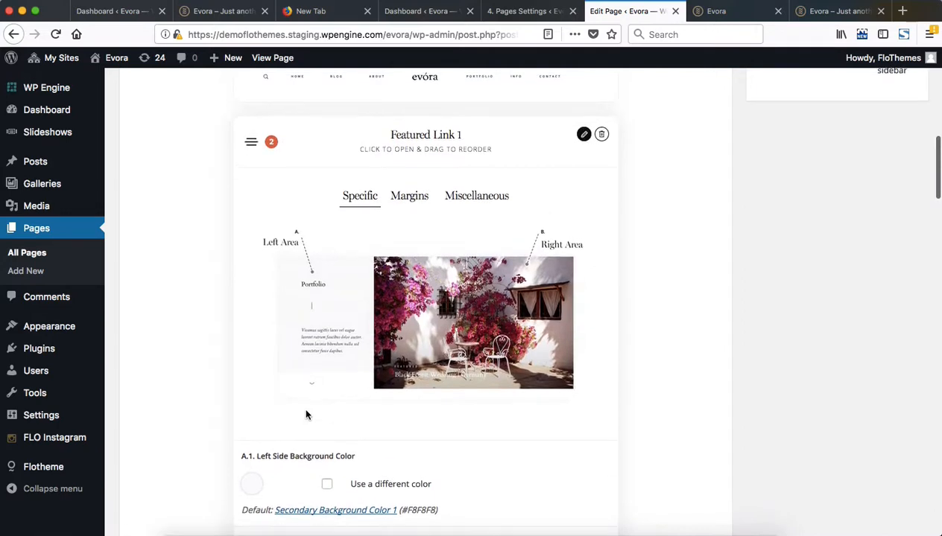
# Step: Enable a different color for the Left Side Background Color, view its color picker, and restore the default color setting
pyautogui.scroll(-3, 305, 415)
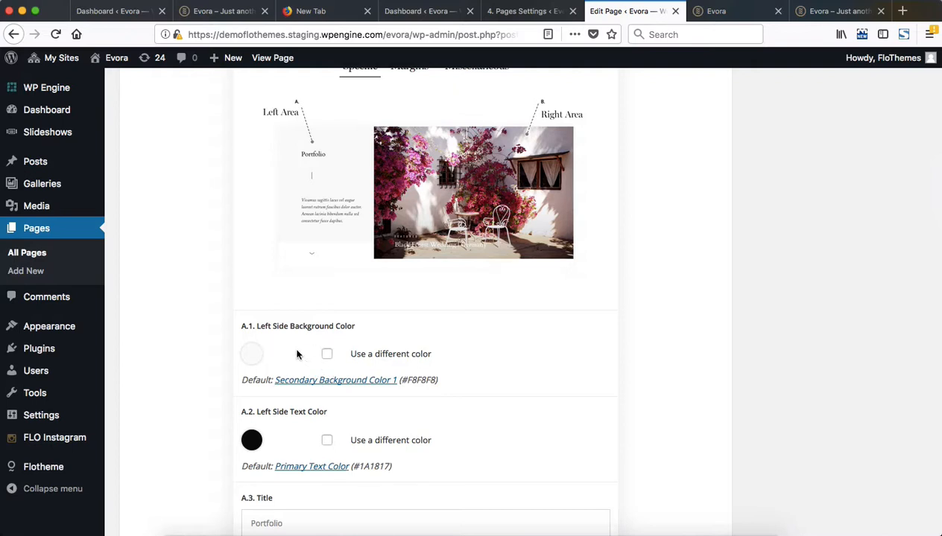
pyautogui.scroll(-2, 326, 358)
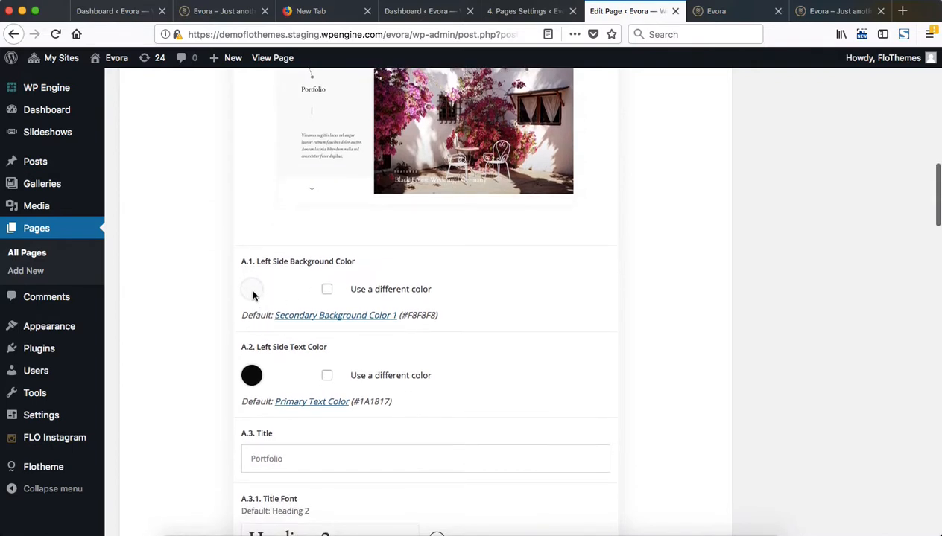
pyautogui.click(327, 290)
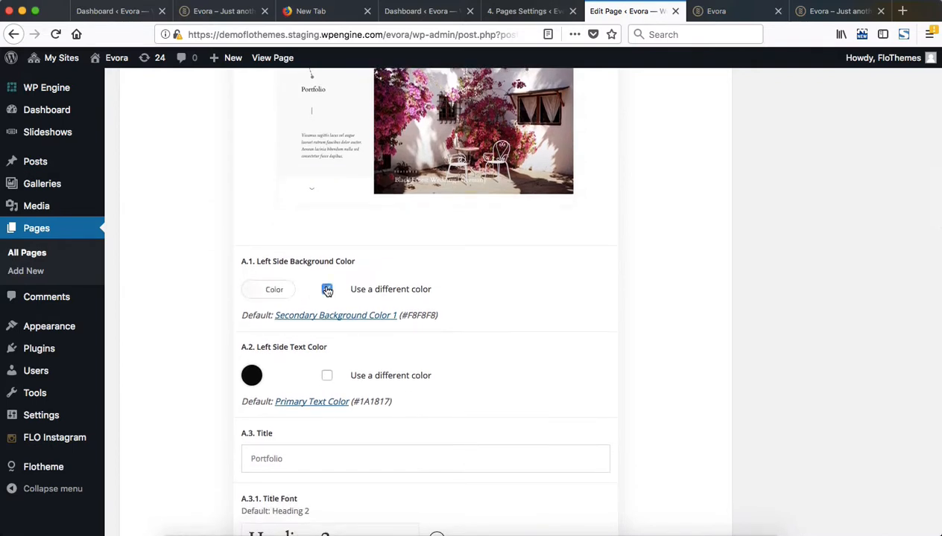
pyautogui.click(270, 290)
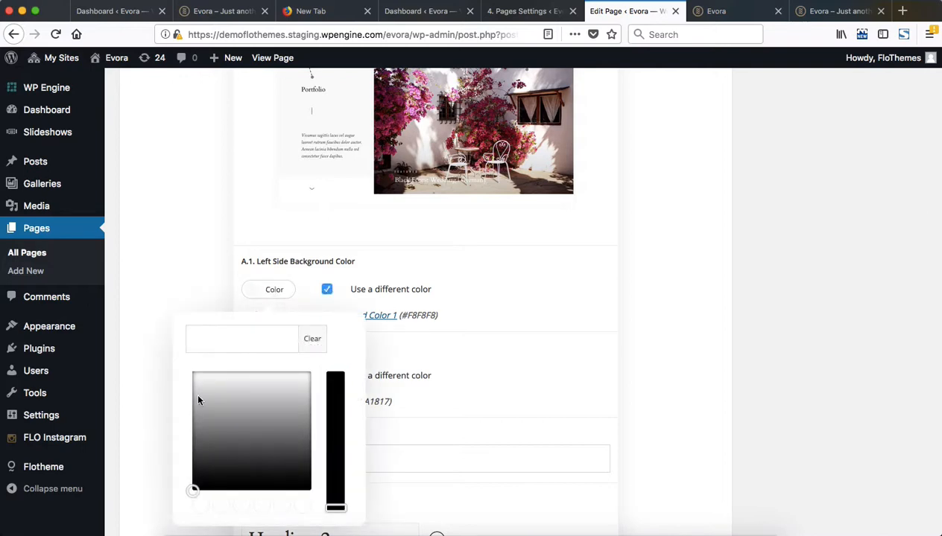
pyautogui.click(500, 301)
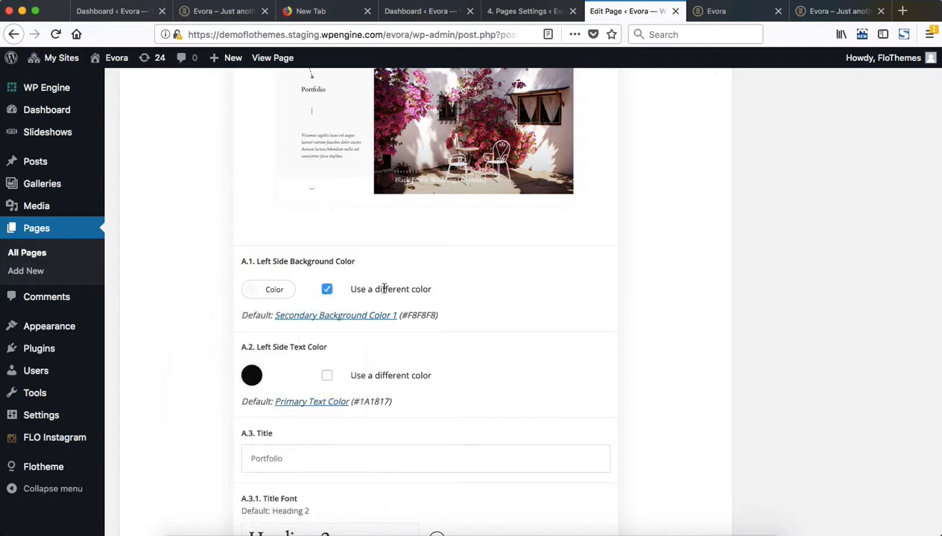
pyautogui.click(327, 290)
pyautogui.scroll(-1, 442, 301)
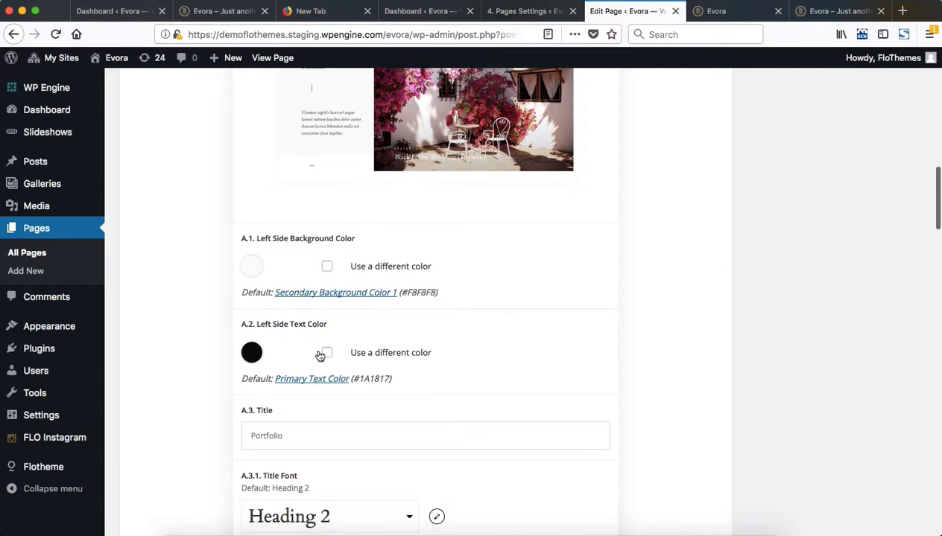
# Step: Compare the left area's color settings with the block preview and highlight the text in the A.3 Title field
pyautogui.scroll(3, 313, 365)
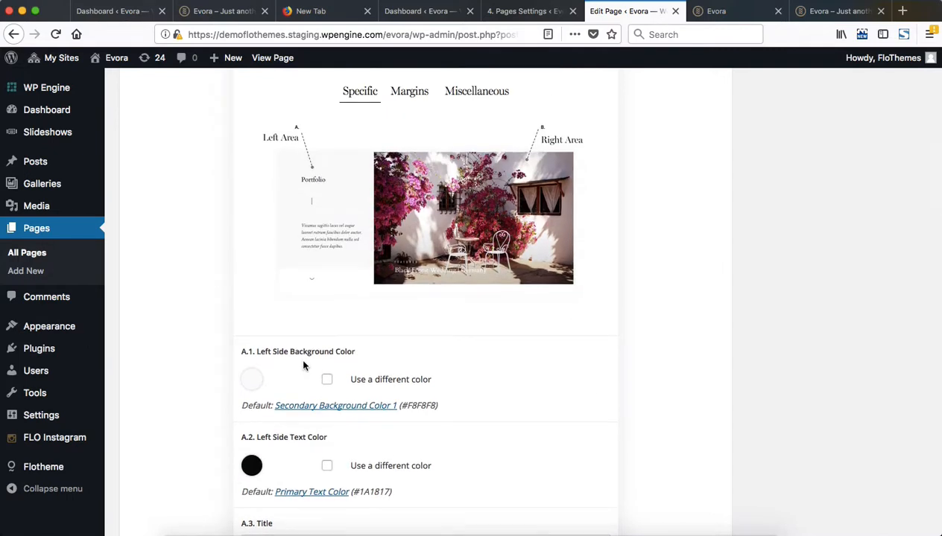
pyautogui.scroll(-3, 303, 365)
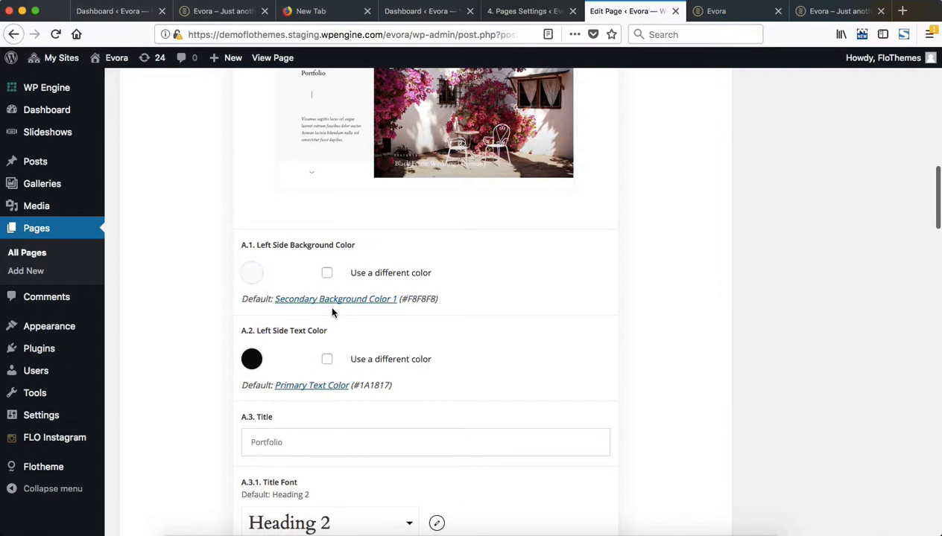
pyautogui.scroll(-4, 304, 365)
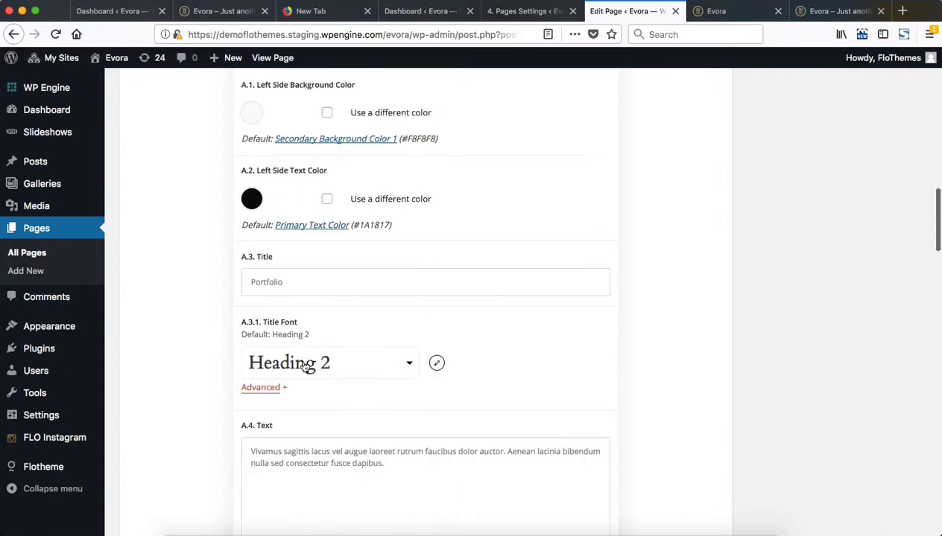
pyautogui.doubleClick(333, 282)
pyautogui.scroll(1, 333, 283)
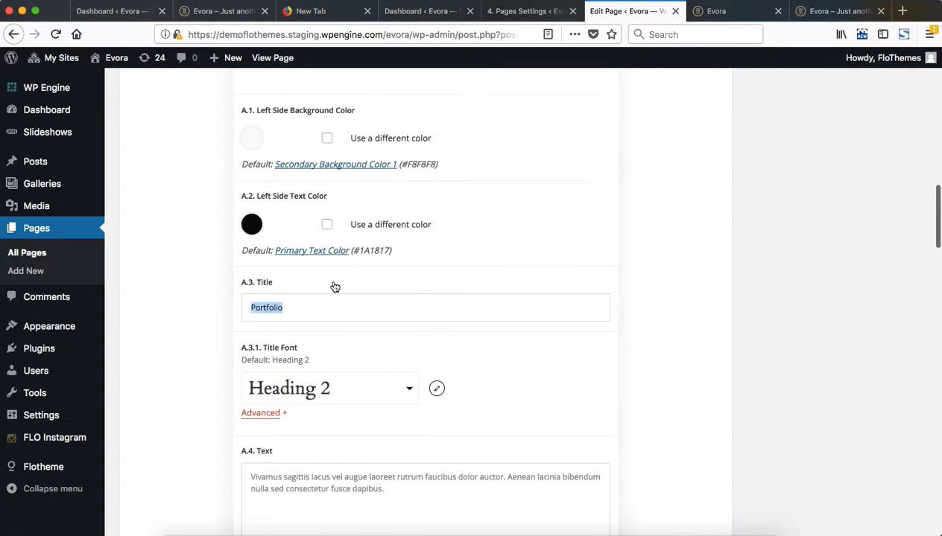
# Step: Browse the font styles offered for the A.3.1 Title Font and close the list without choosing one
pyautogui.scroll(-4, 334, 286)
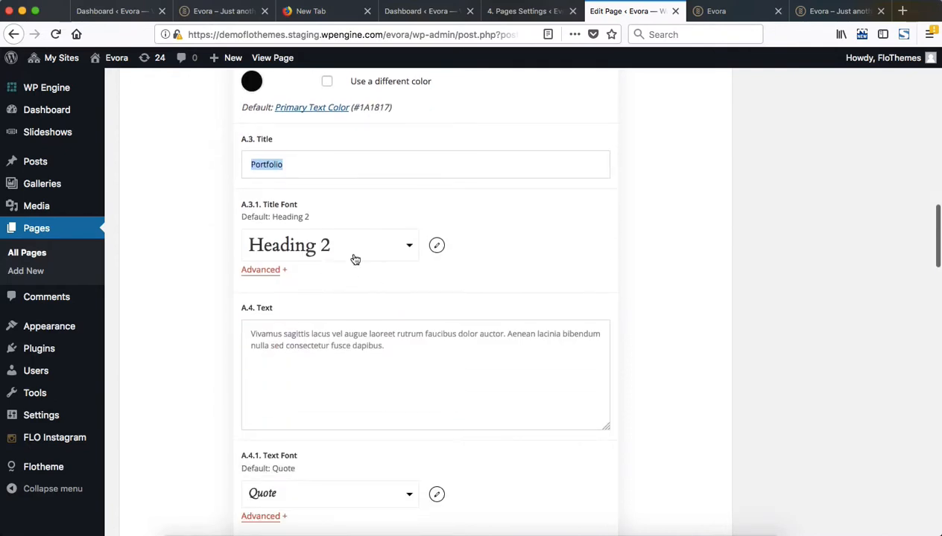
pyautogui.click(354, 256)
pyautogui.scroll(-4, 363, 358)
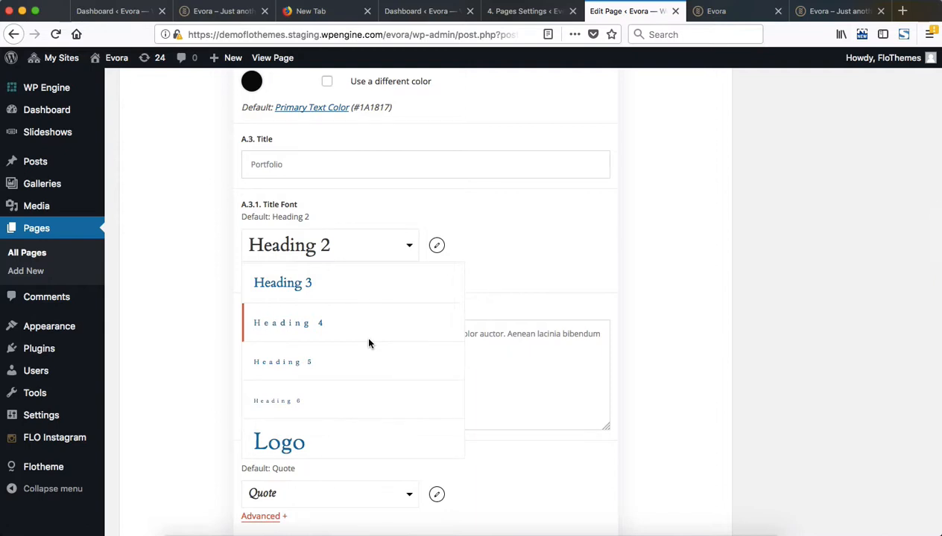
pyautogui.scroll(3, 368, 344)
pyautogui.scroll(-5, 368, 344)
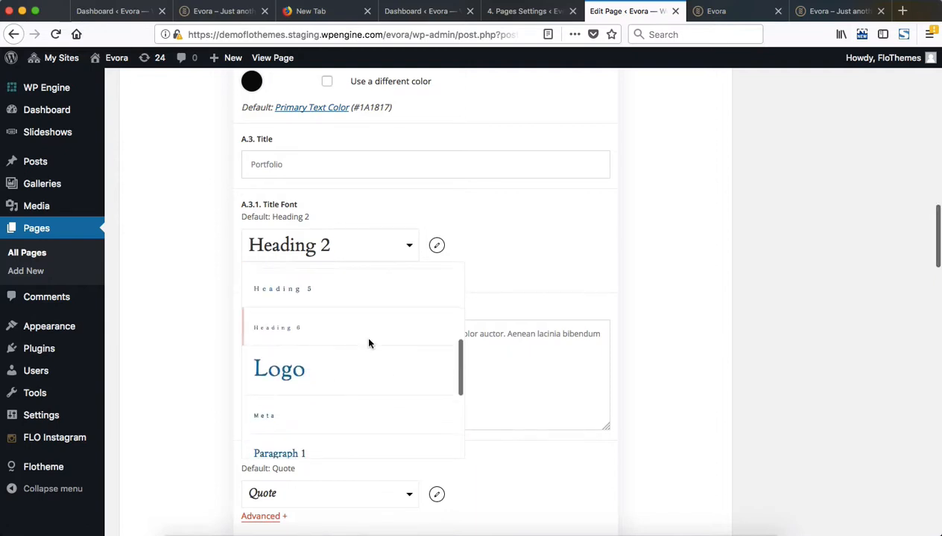
pyautogui.scroll(-2, 368, 344)
pyautogui.scroll(-2, 368, 343)
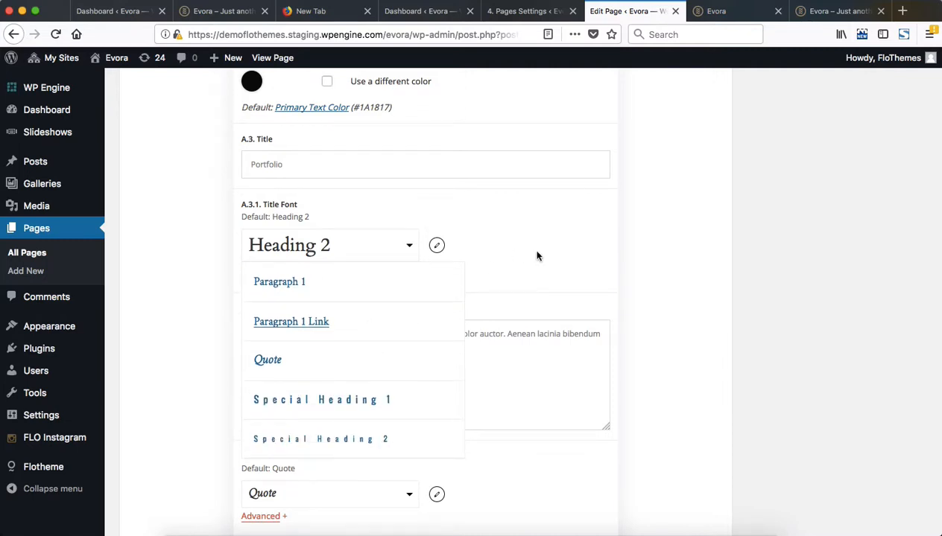
pyautogui.click(687, 244)
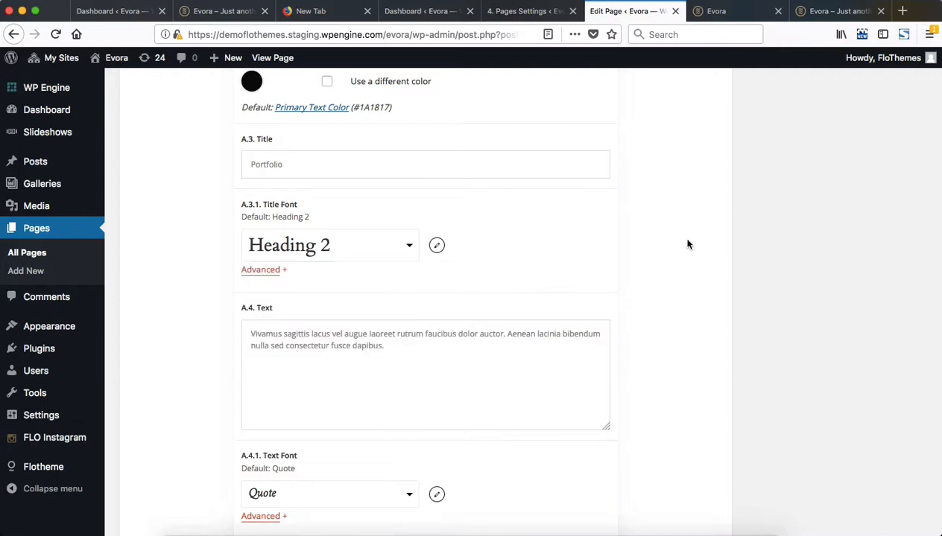
# Step: Highlight the A.4 Text content and view the styles offered for its Text Font without choosing one
pyautogui.click(427, 351)
pyautogui.press('super+a')
pyautogui.scroll(-3, 427, 349)
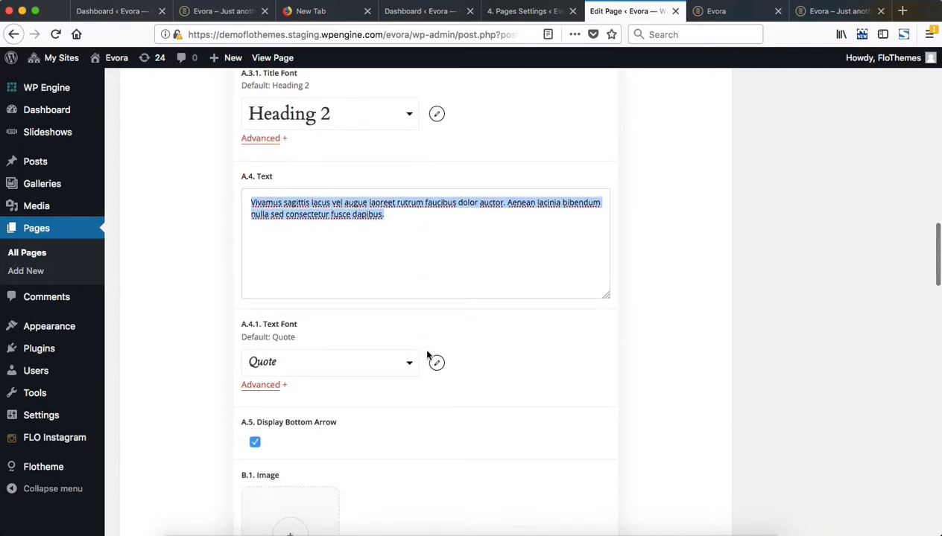
pyautogui.click(374, 368)
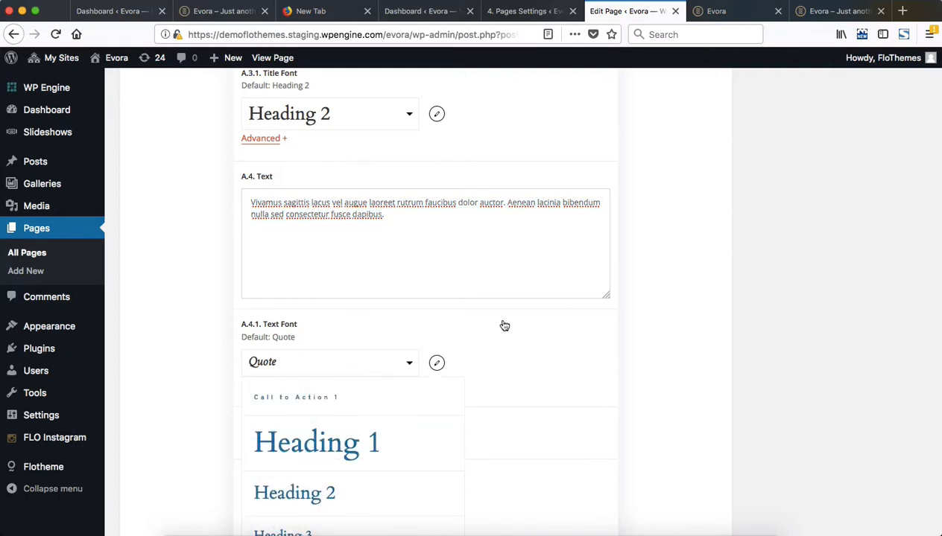
pyautogui.click(535, 254)
# Step: Examine the Display Bottom Arrow option against the block preview, and review the right area's image settings
pyautogui.scroll(-4, 796, 306)
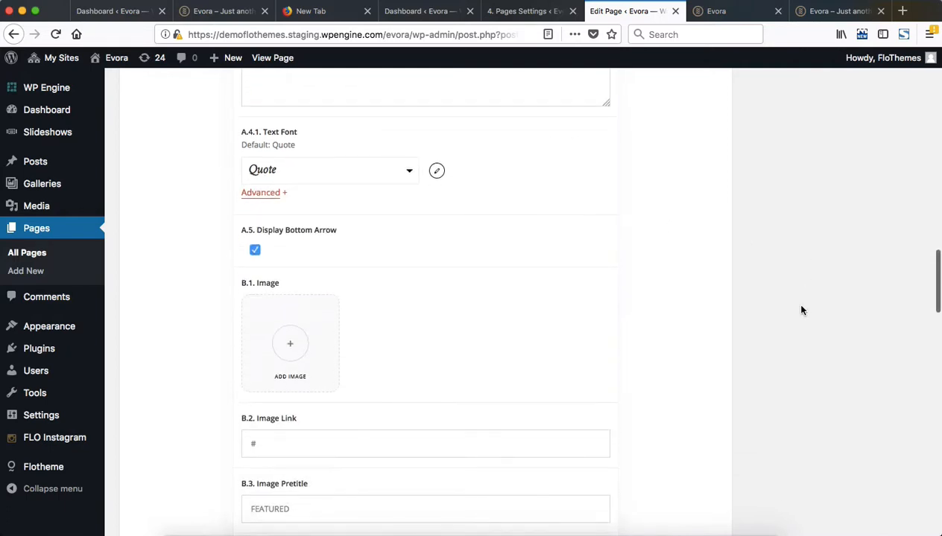
pyautogui.scroll(2, 802, 310)
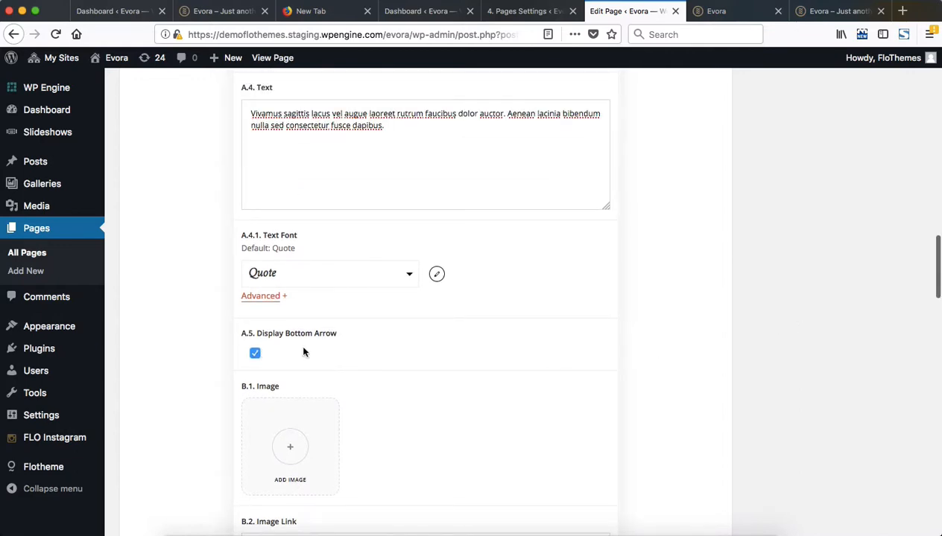
pyautogui.scroll(10, 303, 352)
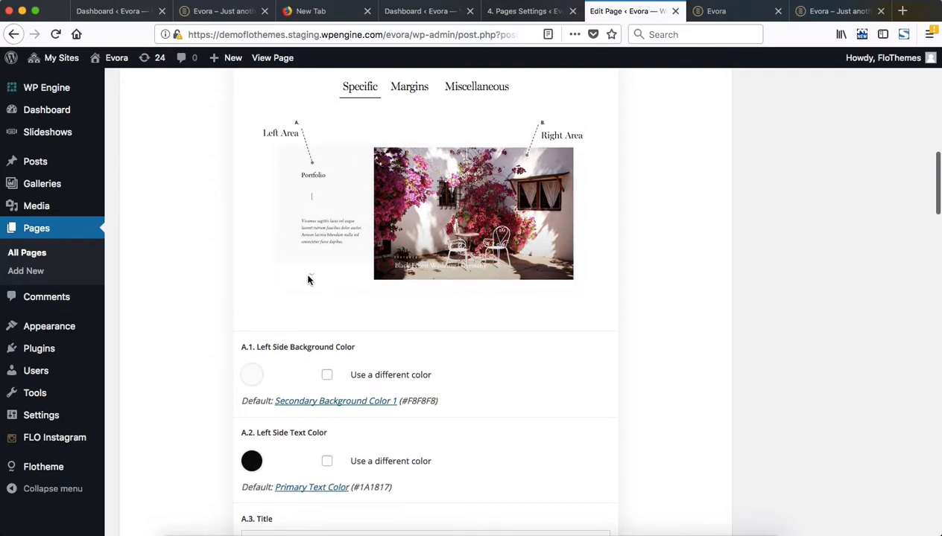
pyautogui.scroll(-11, 255, 394)
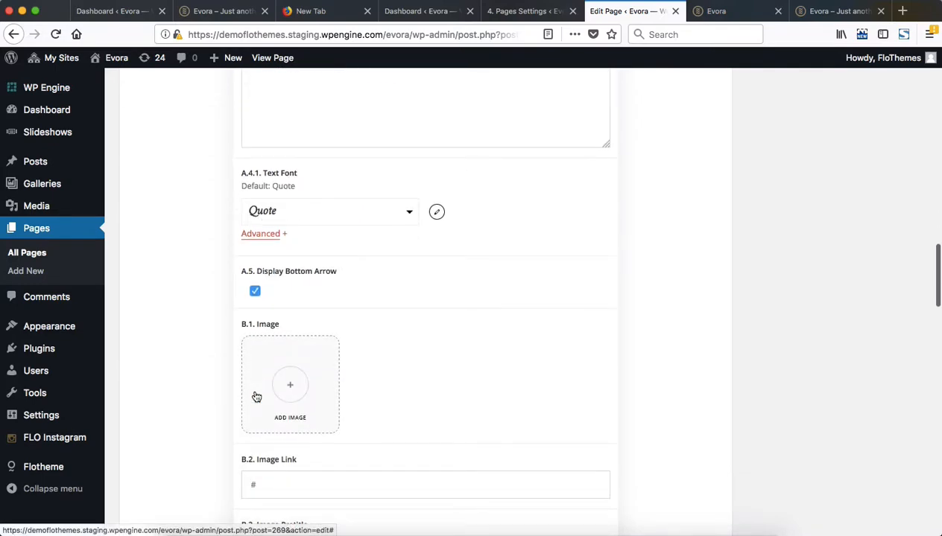
pyautogui.scroll(-2, 387, 330)
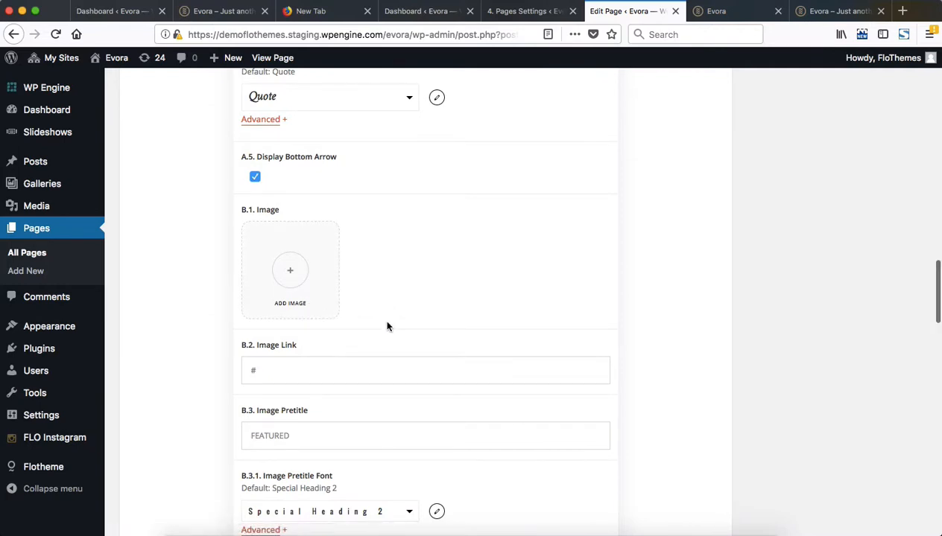
# Step: Set Featured Link 1's B.1 Image to img-dots.jpg from the media library, after viewing the file upload option
pyautogui.click(298, 279)
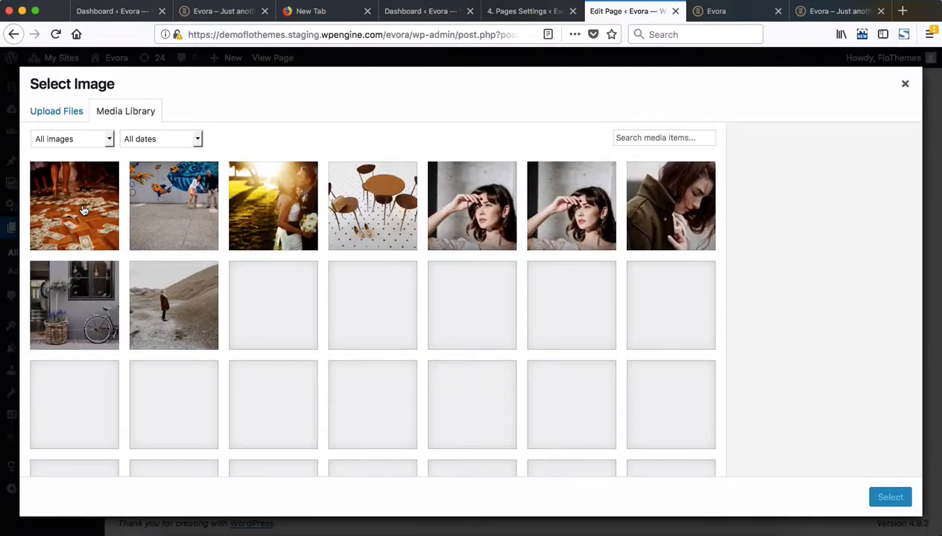
pyautogui.click(389, 234)
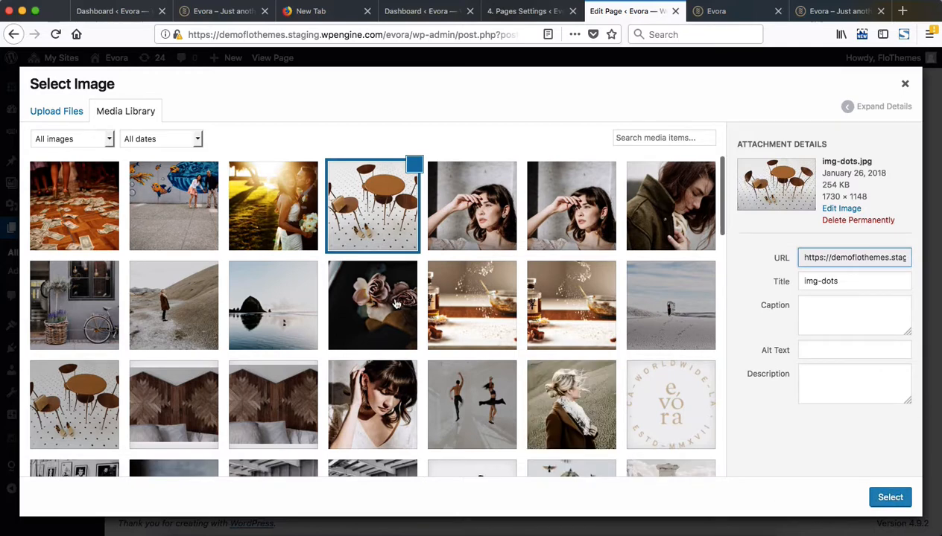
pyautogui.click(43, 119)
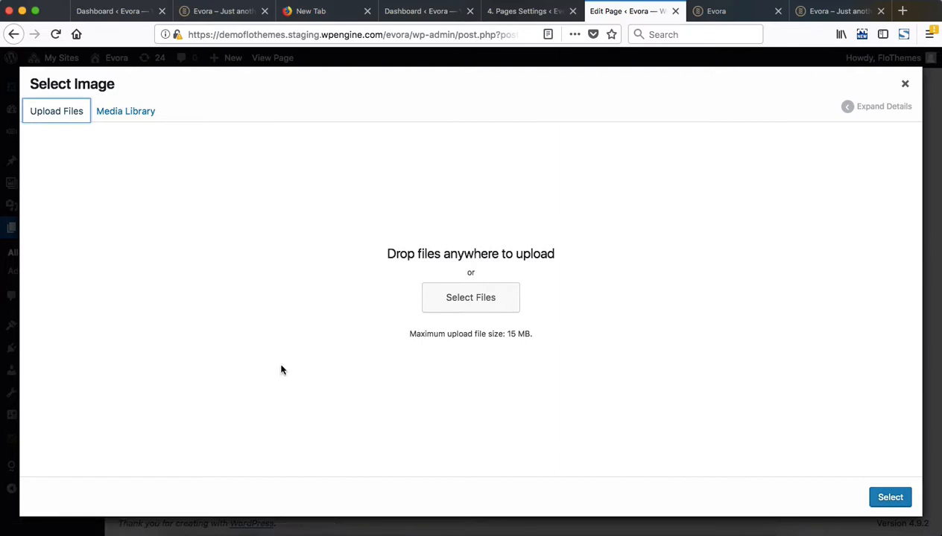
pyautogui.click(131, 113)
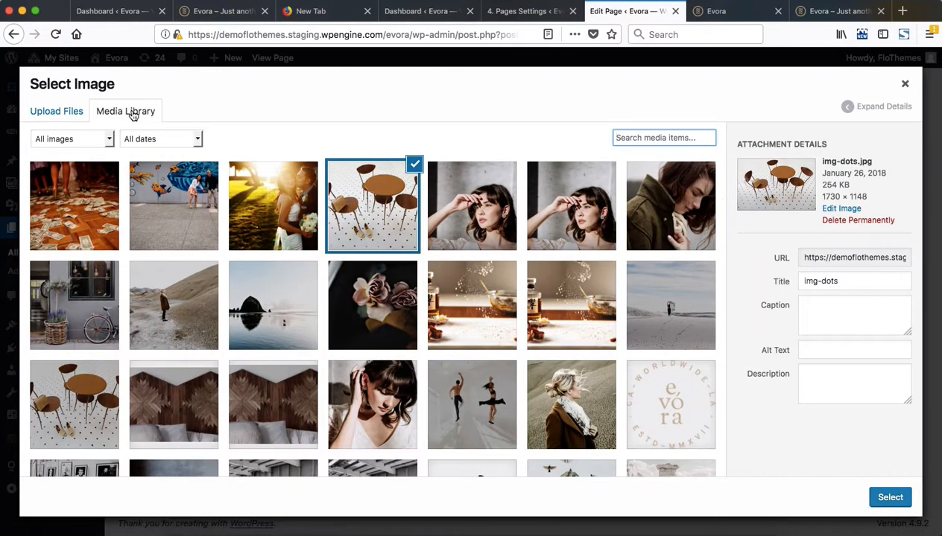
pyautogui.click(887, 497)
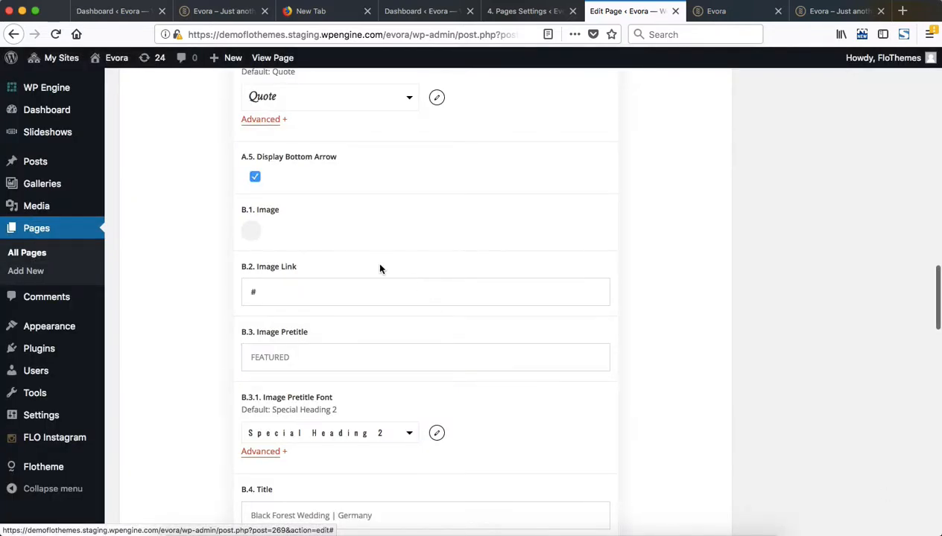
# Step: Compare the B.2 Image Link setting with the linked image area of the block on the live page
pyautogui.scroll(-1, 353, 277)
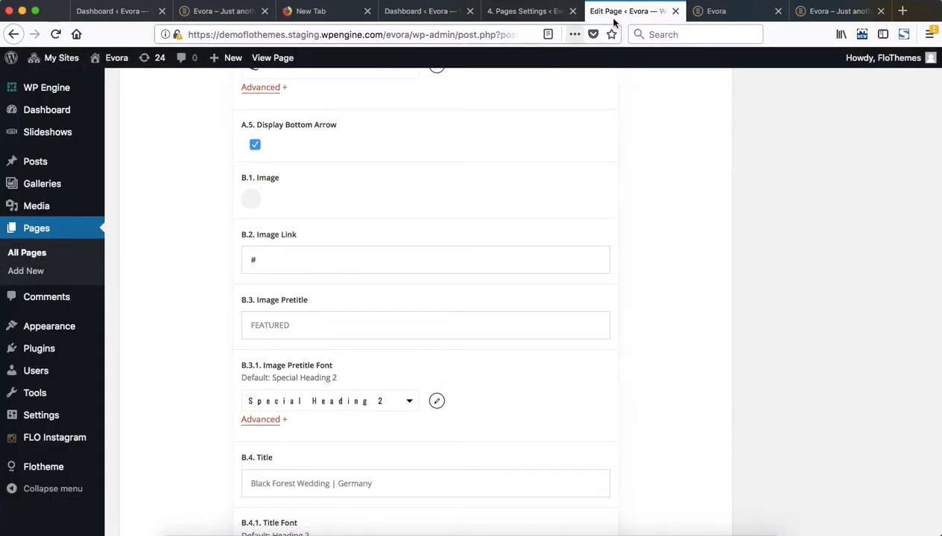
pyautogui.click(701, 11)
pyautogui.scroll(3, 564, 288)
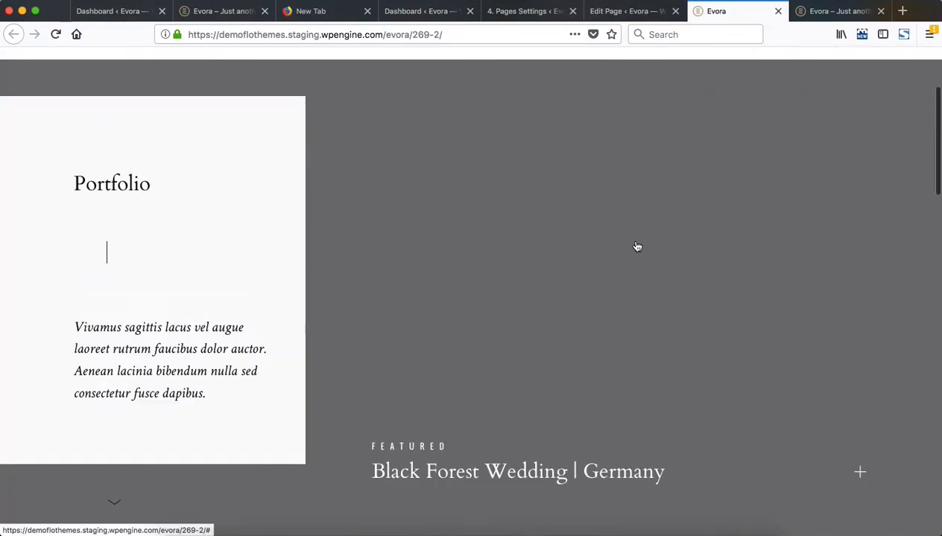
pyautogui.click(616, 4)
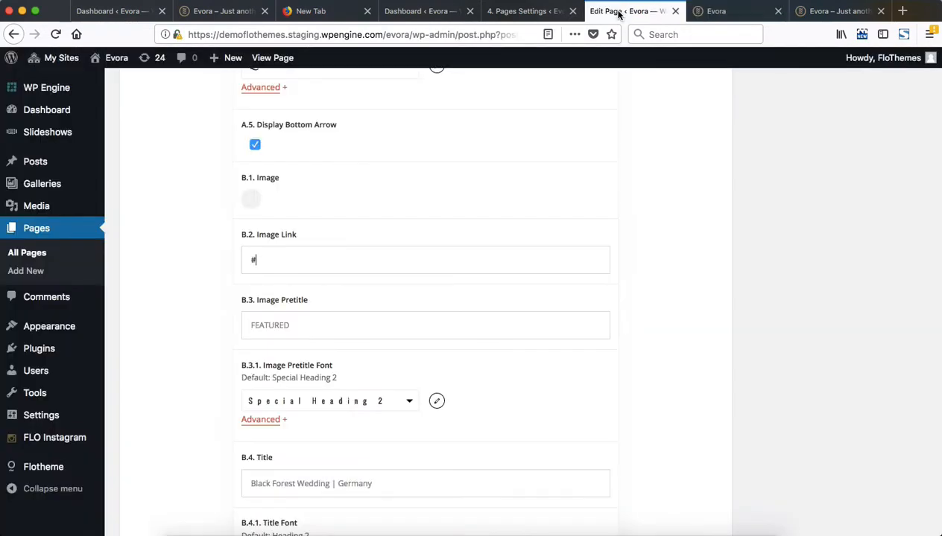
pyautogui.scroll(-1, 489, 275)
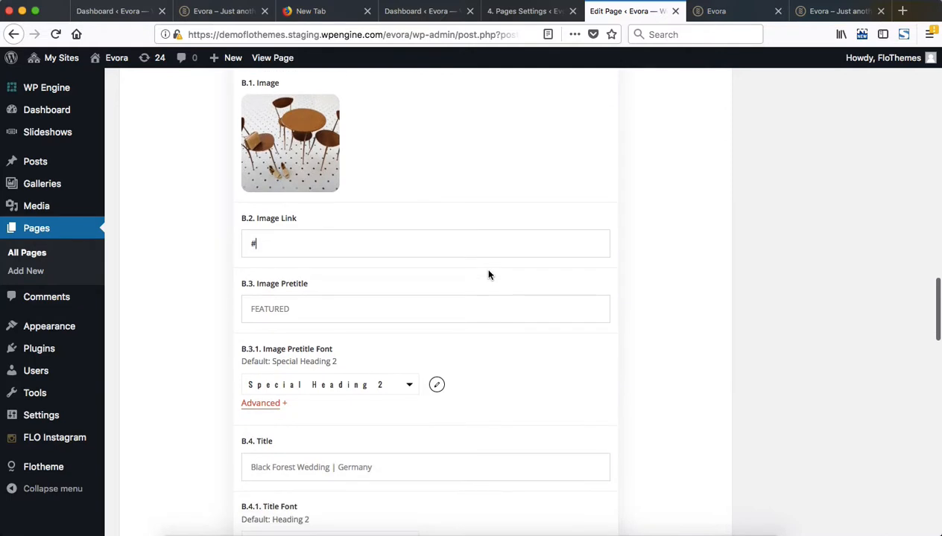
# Step: Examine the image pretitle, title, font and Elements Over Image Color settings, and revisit the block preview and left area settings
pyautogui.click(357, 310)
pyautogui.scroll(-3, 358, 309)
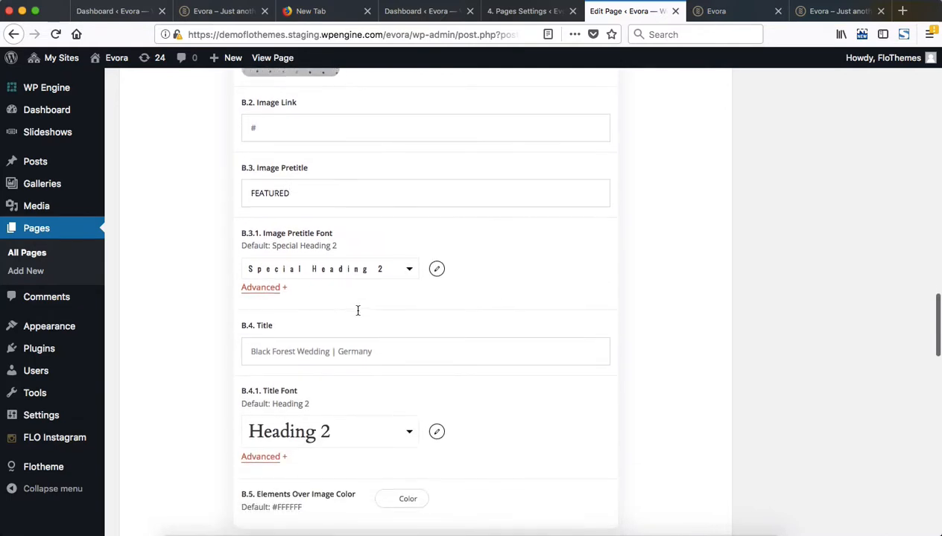
pyautogui.scroll(-3, 367, 270)
pyautogui.scroll(-2, 396, 205)
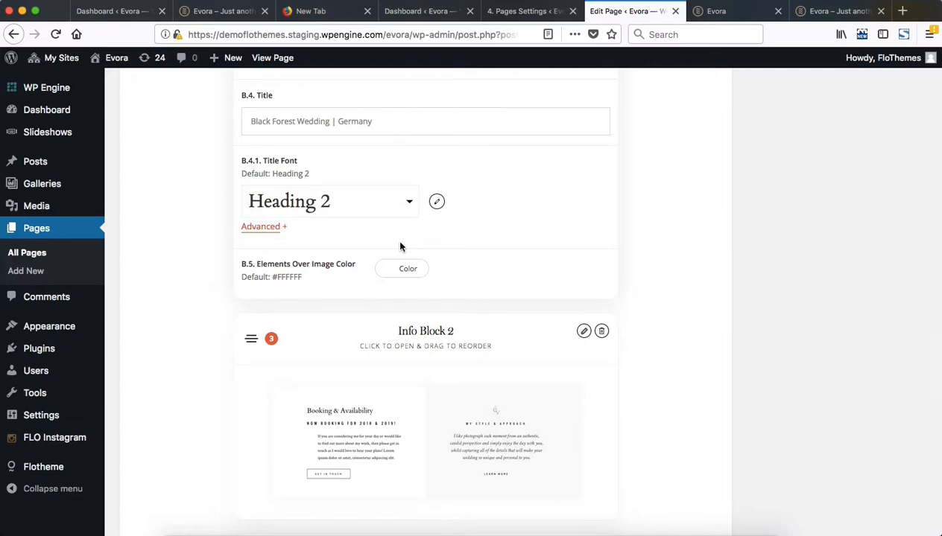
pyautogui.scroll(20, 400, 247)
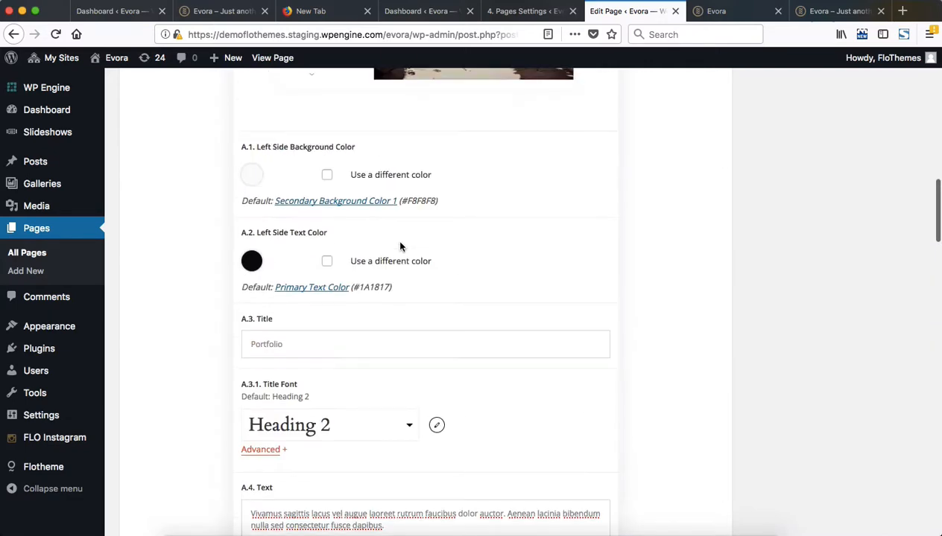
pyautogui.scroll(3, 432, 216)
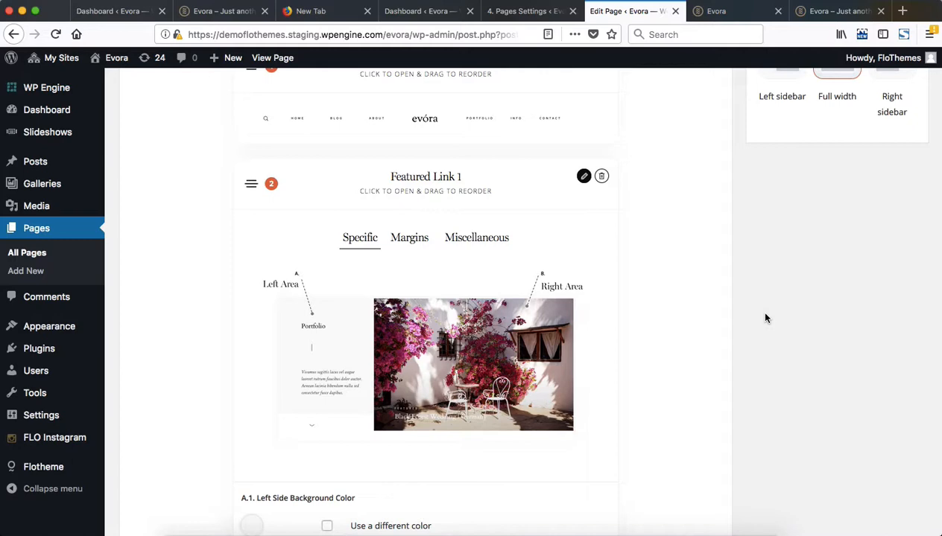
pyautogui.scroll(-6, 738, 365)
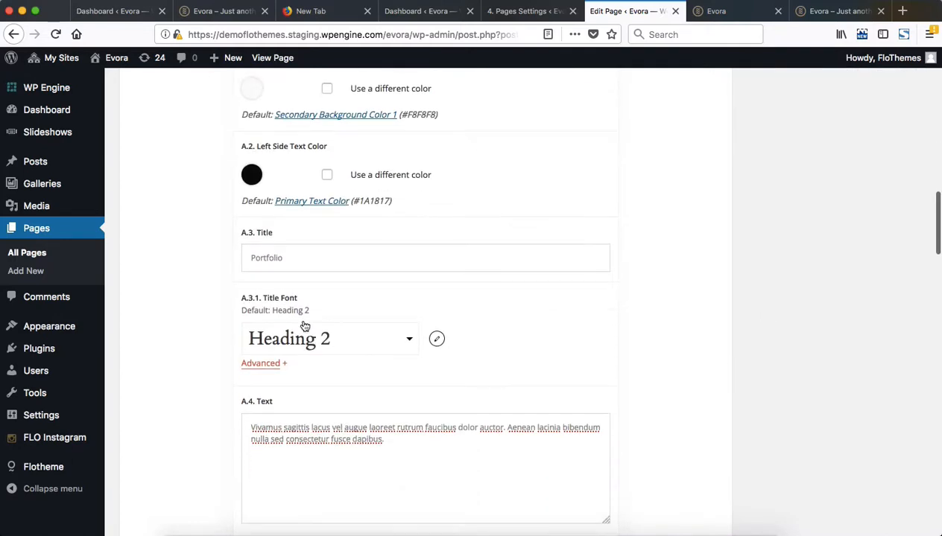
pyautogui.scroll(3, 447, 279)
pyautogui.scroll(4, 619, 276)
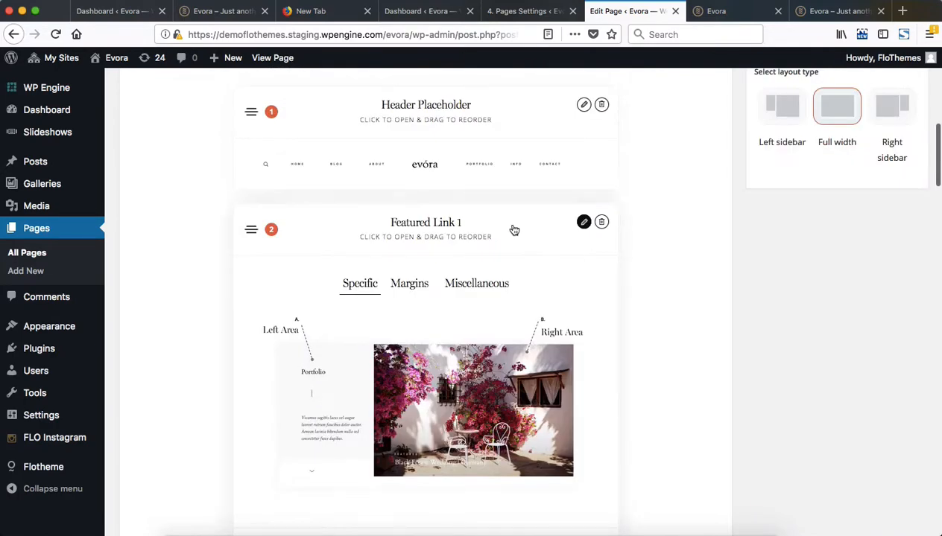
# Step: Collapse the Featured Link 1 settings and open the Pricing Packages block for editing
pyautogui.click(510, 224)
pyautogui.scroll(-3, 513, 225)
pyautogui.scroll(-5, 513, 225)
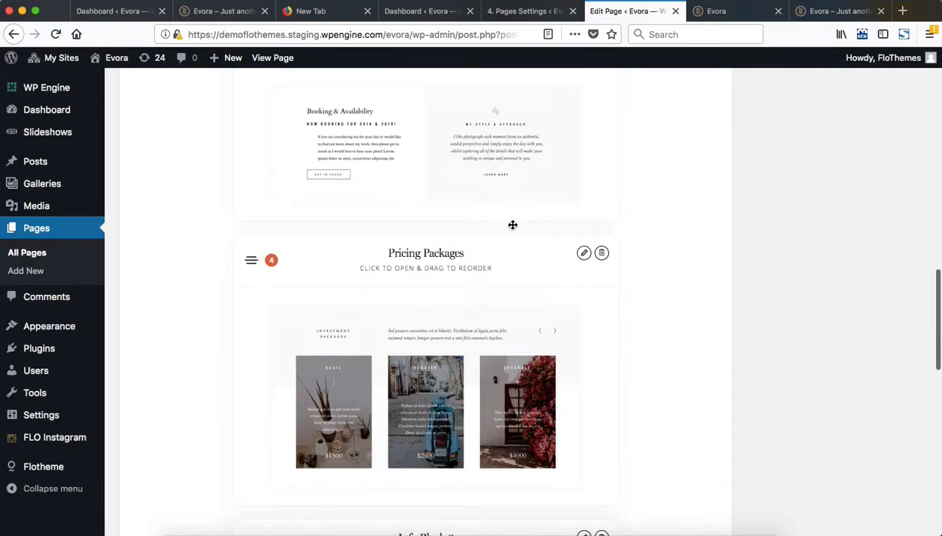
pyautogui.click(410, 132)
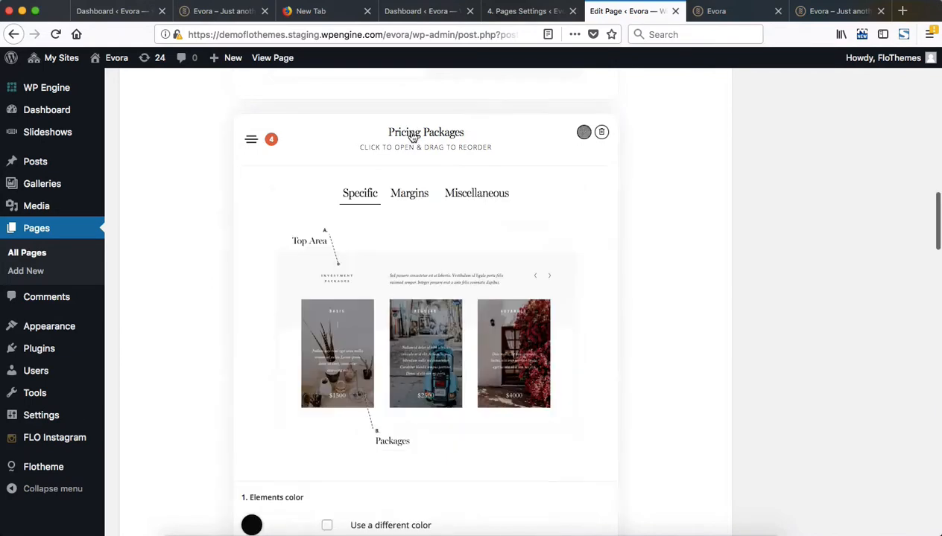
# Step: Add a pricing package to the Pricing Packages block and review its image, title, description, price and URL fields
pyautogui.scroll(-3, 547, 197)
pyautogui.scroll(2, 547, 197)
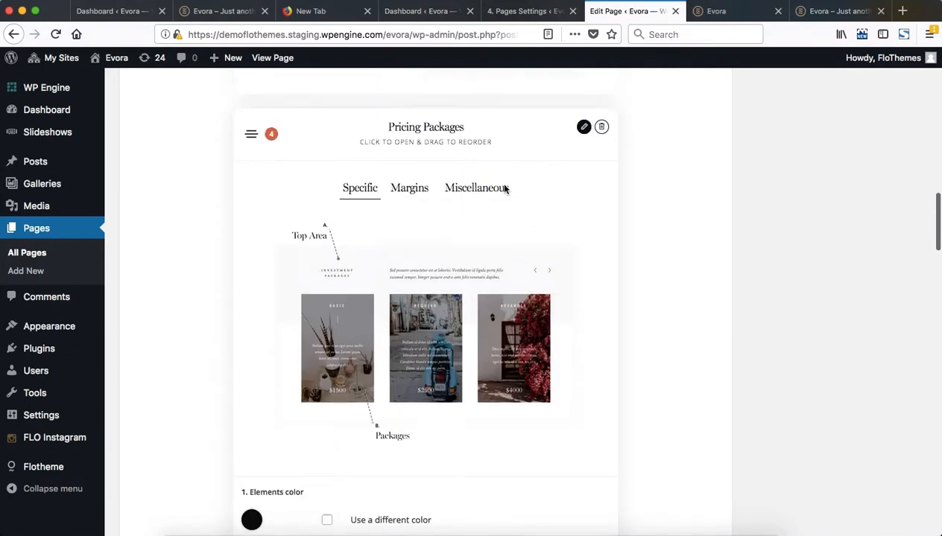
pyautogui.scroll(-5, 411, 138)
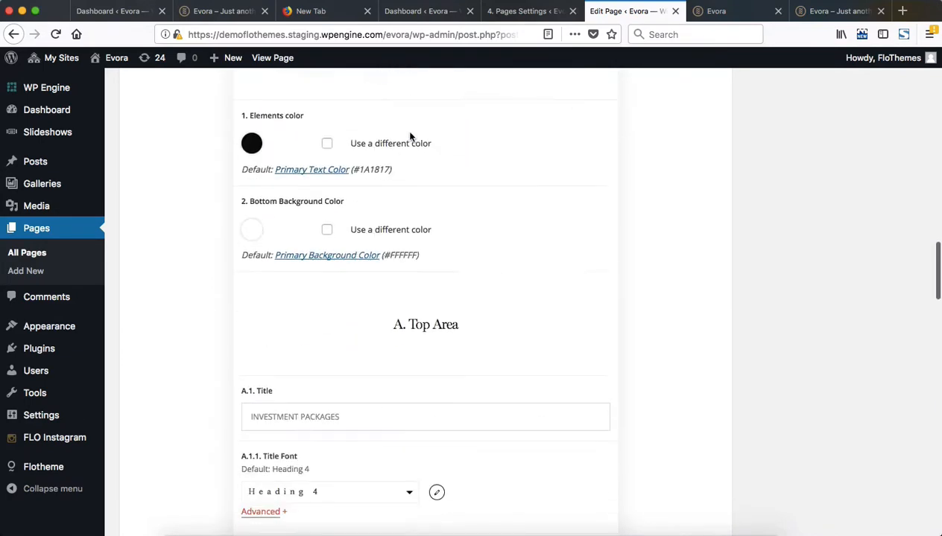
pyautogui.scroll(-10, 415, 246)
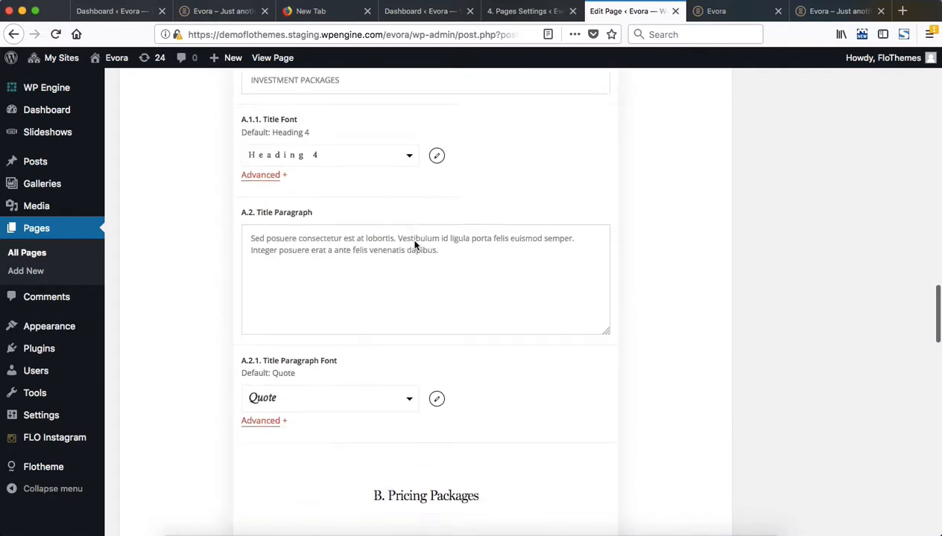
pyautogui.scroll(-2, 415, 246)
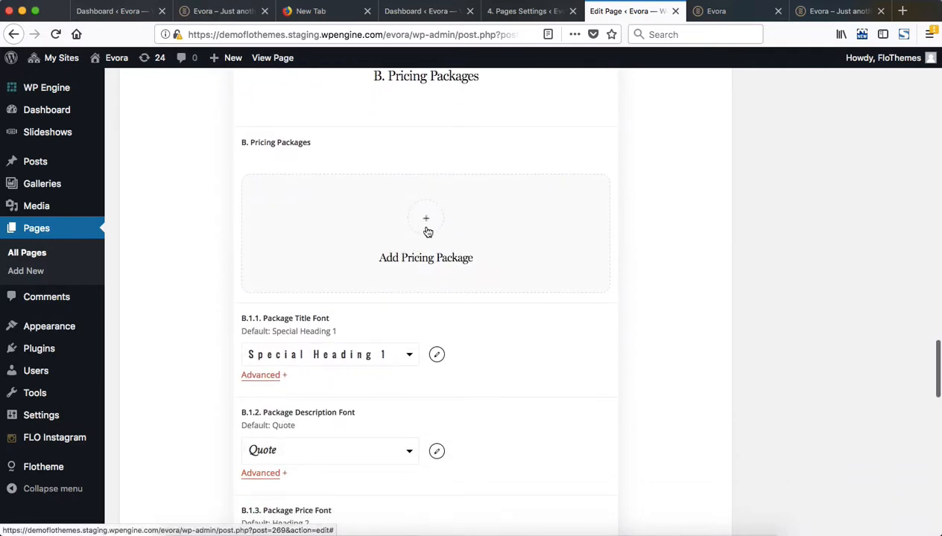
pyautogui.click(428, 232)
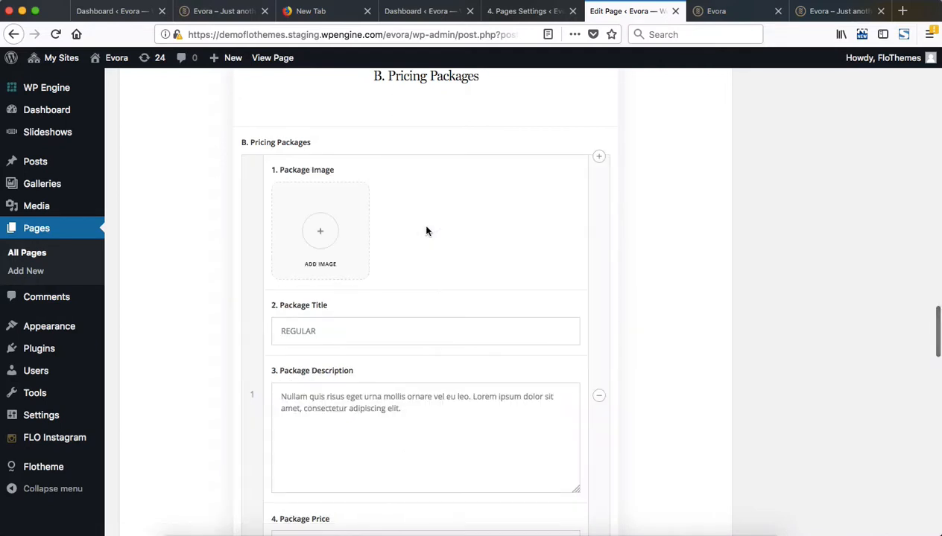
pyautogui.scroll(-1, 460, 214)
pyautogui.scroll(-2, 342, 175)
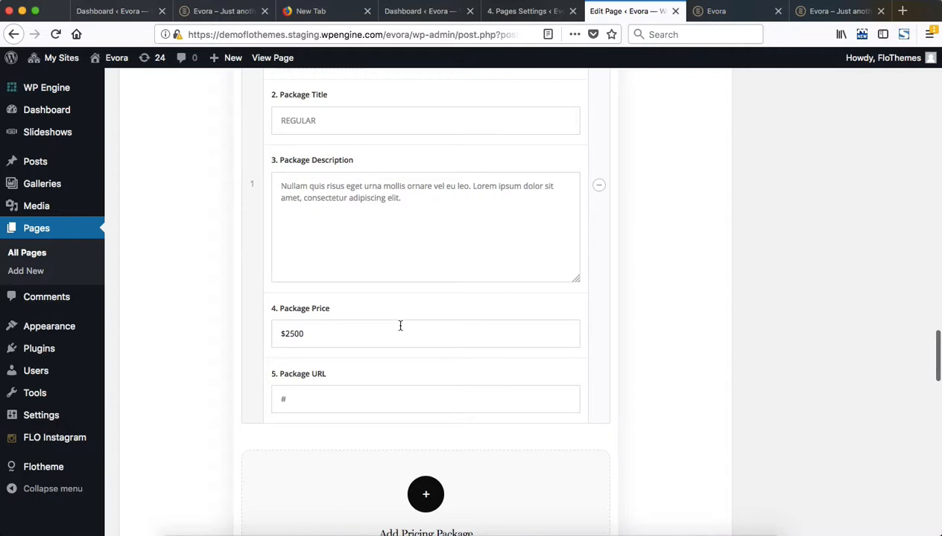
pyautogui.scroll(-2, 400, 326)
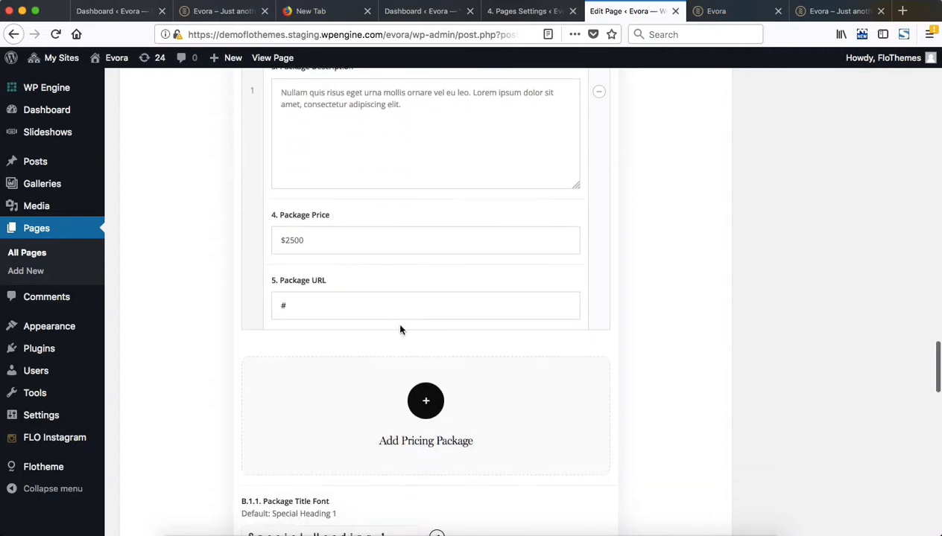
# Step: Add two more pricing packages below the first one
pyautogui.click(429, 400)
pyautogui.scroll(-6, 429, 400)
pyautogui.doubleClick(429, 401)
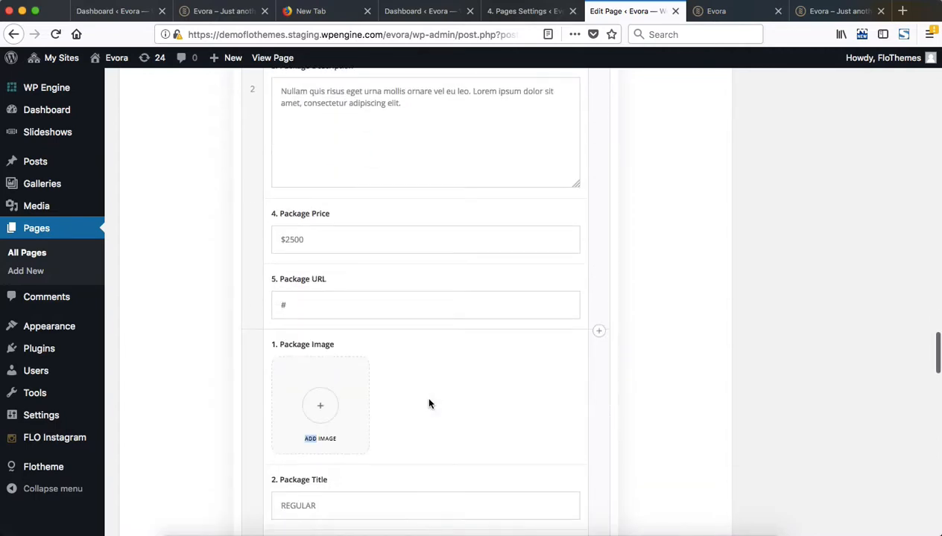
pyautogui.scroll(-4, 429, 402)
pyautogui.scroll(-3, 744, 340)
# Step: Remove the first pricing package from the Pricing Packages block
pyautogui.scroll(5, 743, 340)
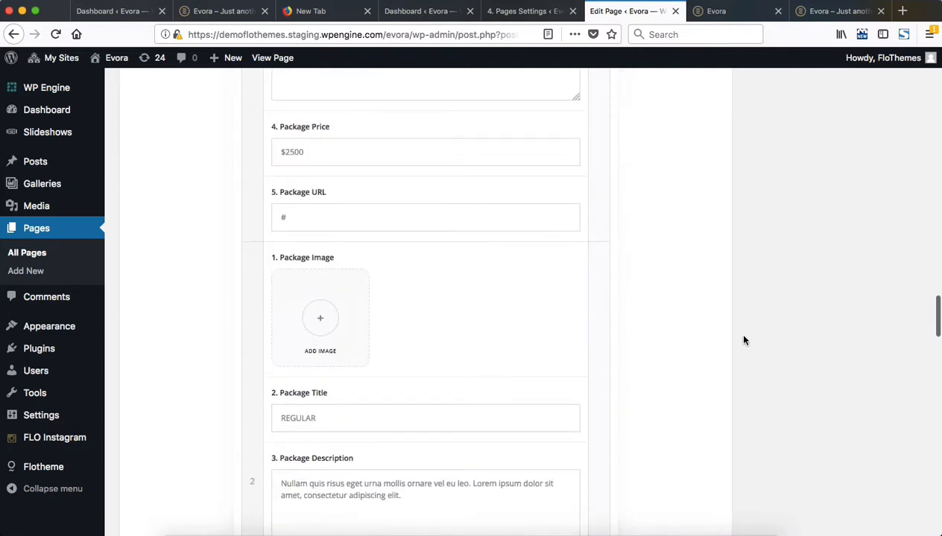
pyautogui.scroll(3, 588, 261)
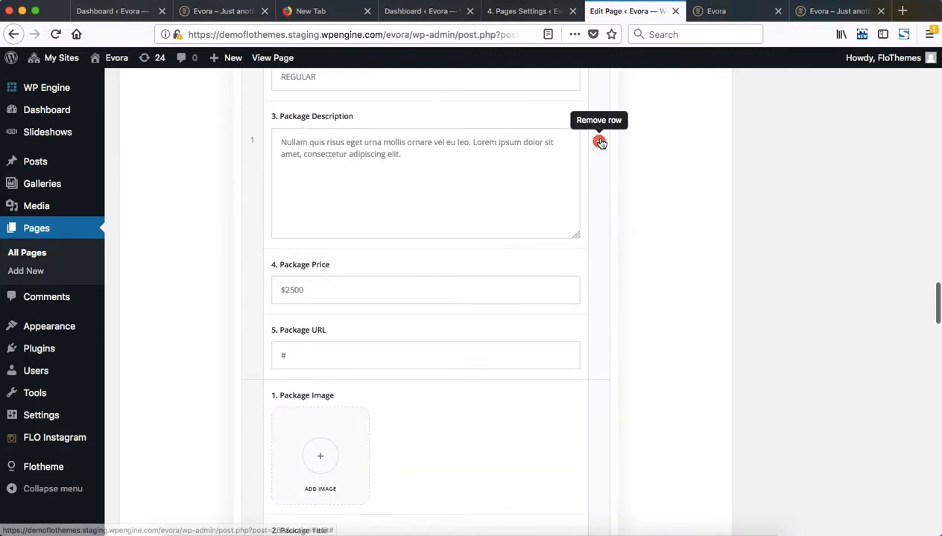
pyautogui.click(599, 140)
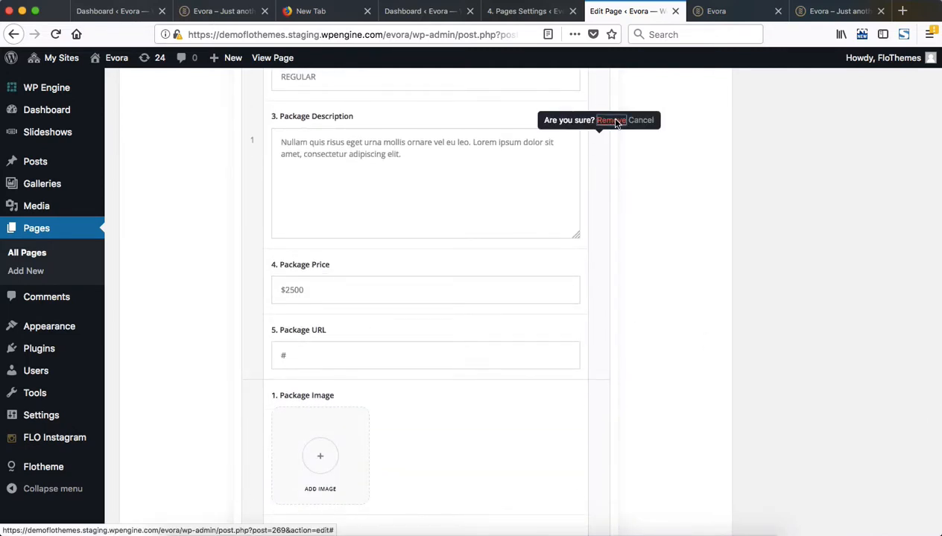
pyautogui.click(611, 120)
# Step: View the block types offered for adding to the page, close the list without choosing one, and return to the Pricing Packages block
pyautogui.scroll(-15, 578, 337)
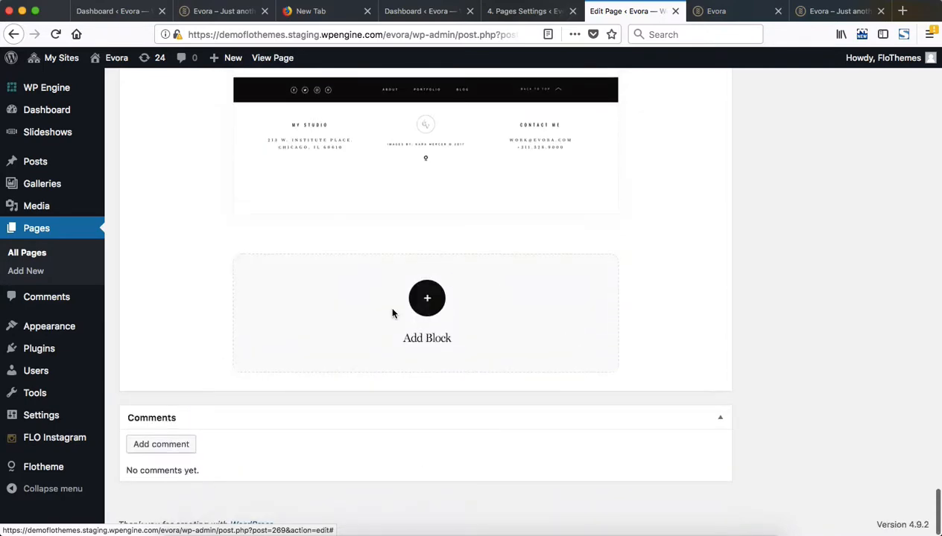
pyautogui.click(428, 300)
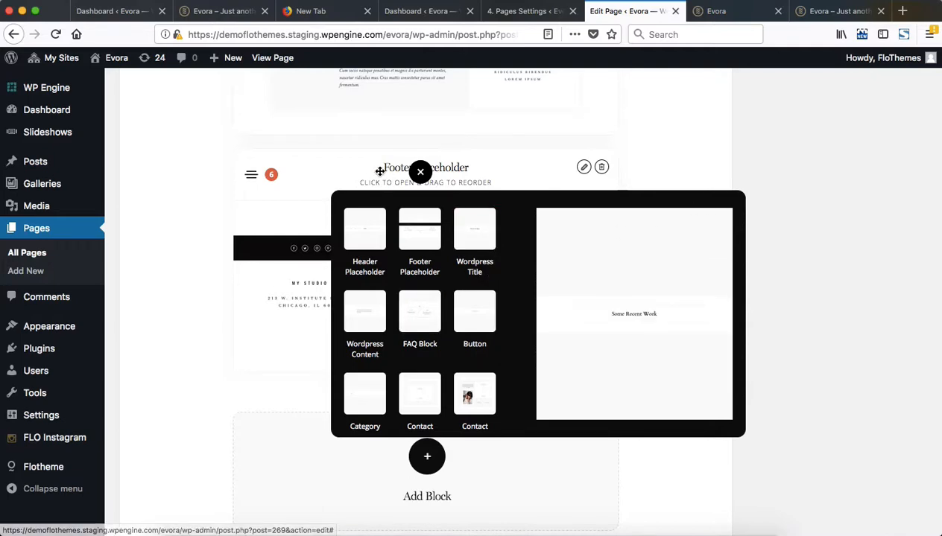
pyautogui.click(420, 172)
pyautogui.scroll(15, 417, 174)
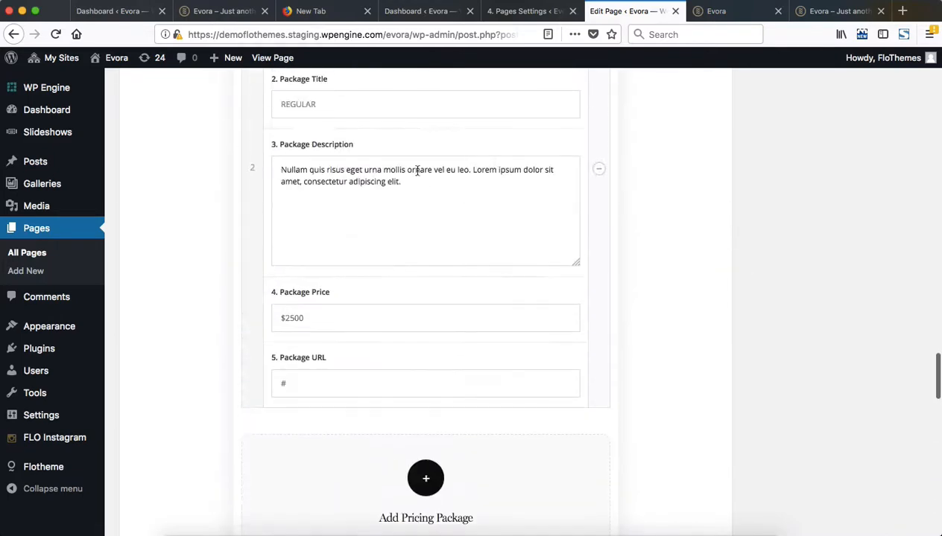
pyautogui.scroll(-5, 418, 175)
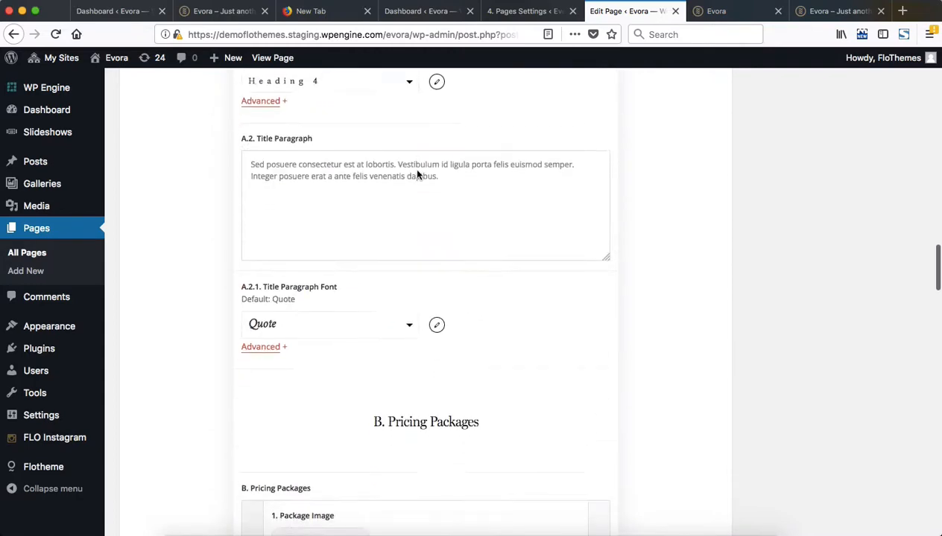
pyautogui.scroll(10, 416, 168)
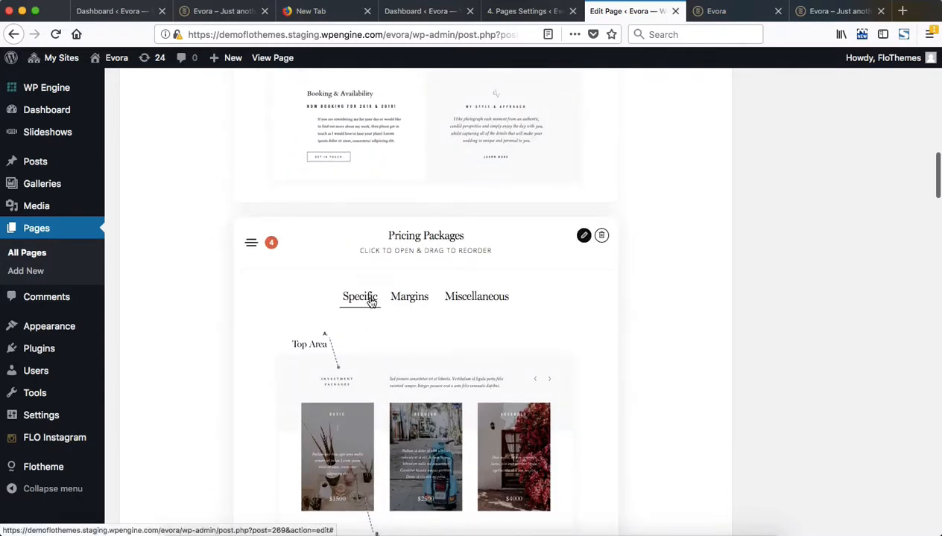